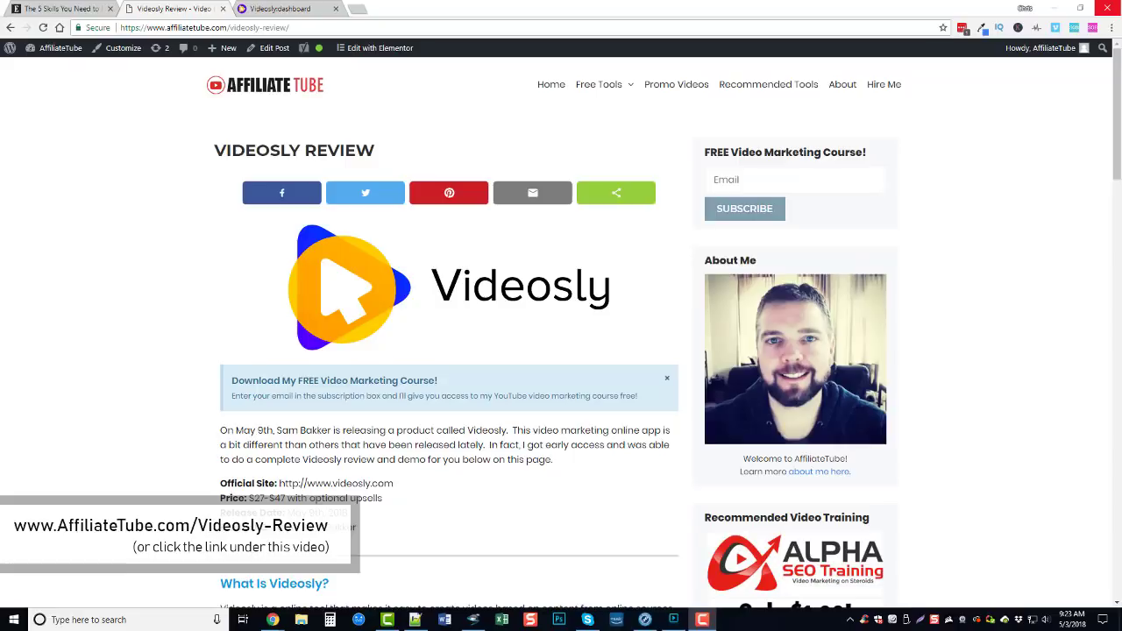
Switch to the Videosly dashboard, view the account's integrations page, and return to the video list
left_click(280, 8)
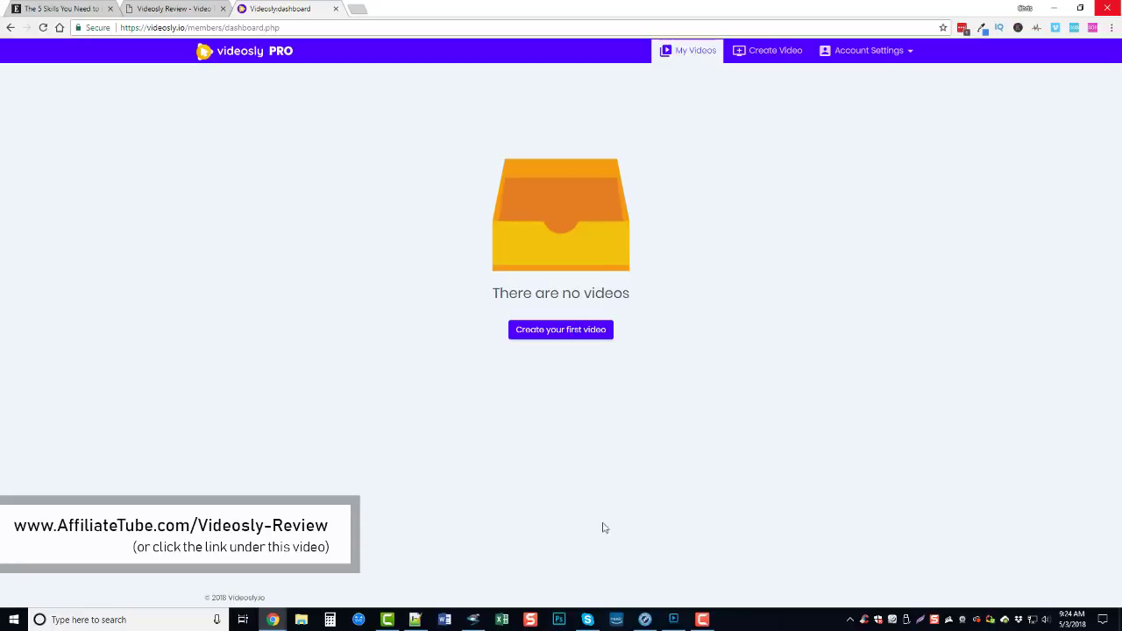
left_click(899, 55)
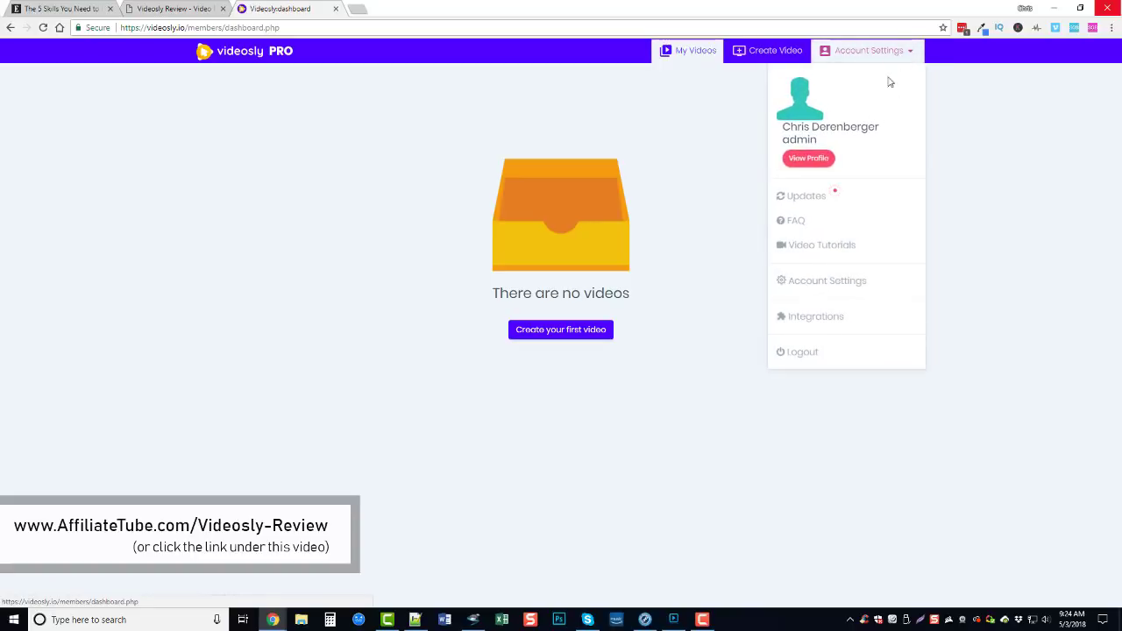
left_click(825, 323)
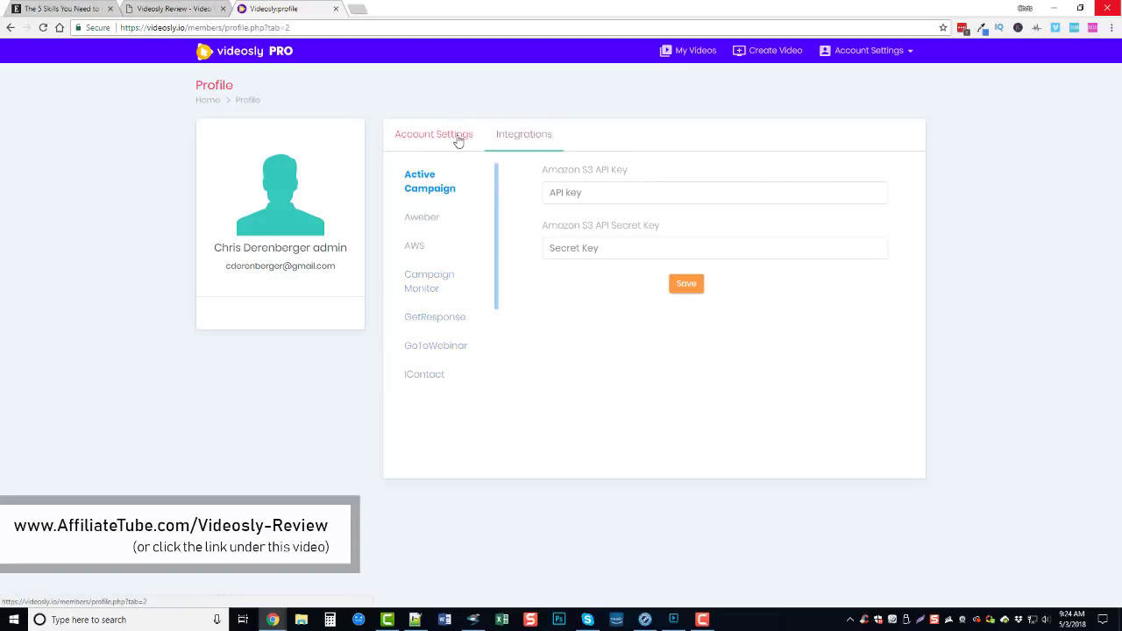
left_click(698, 58)
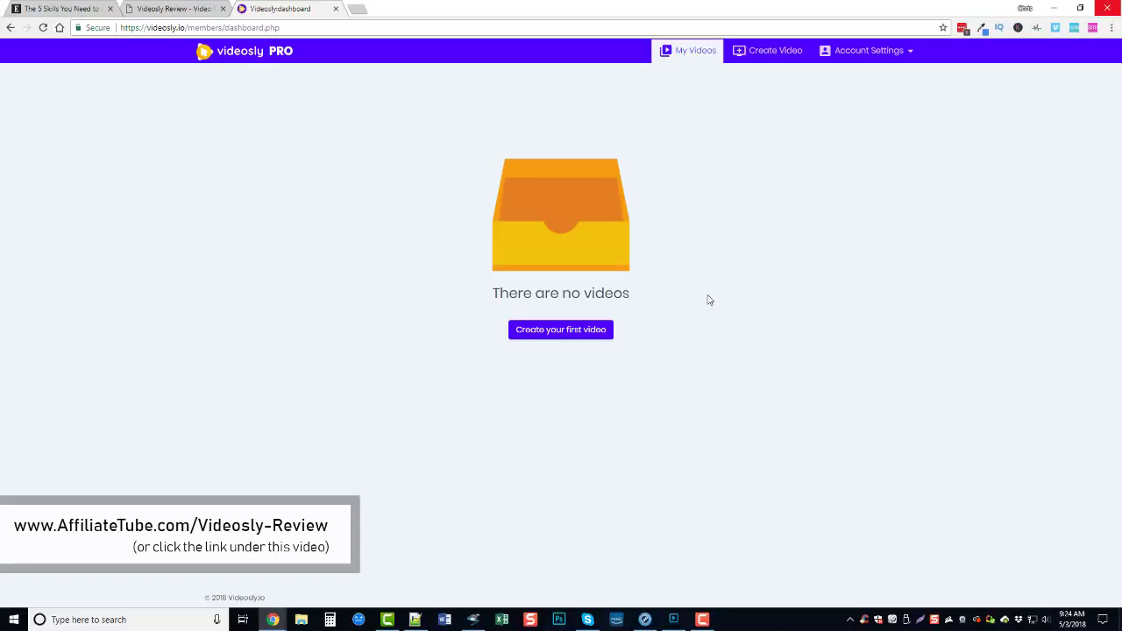
Start creating the first video and title it "Content Writing"
left_click(562, 332)
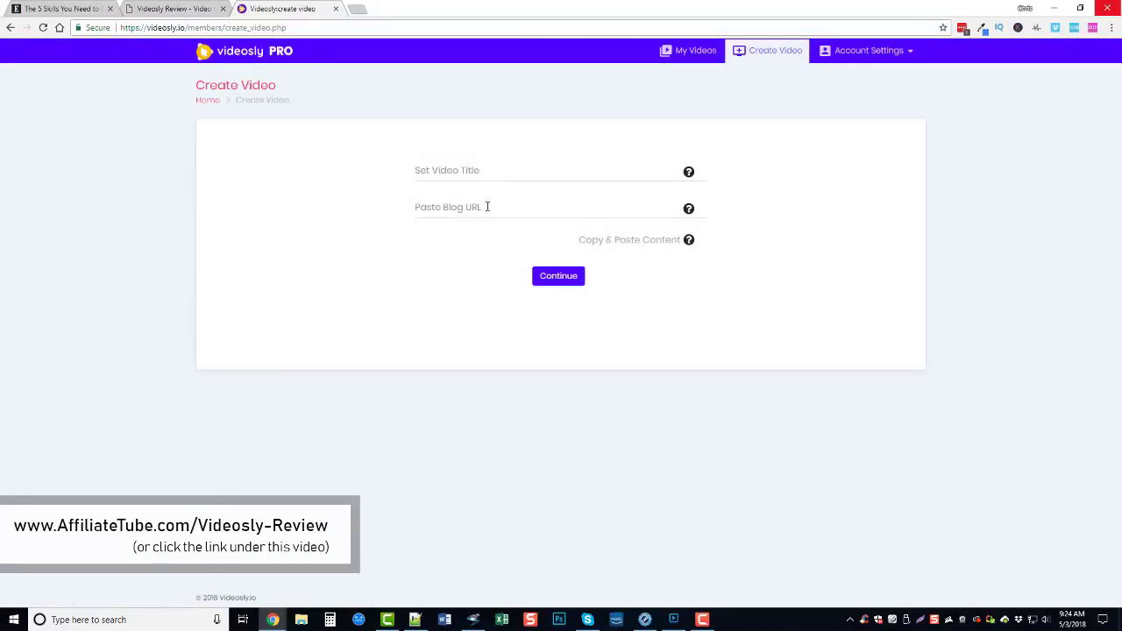
left_click(561, 179)
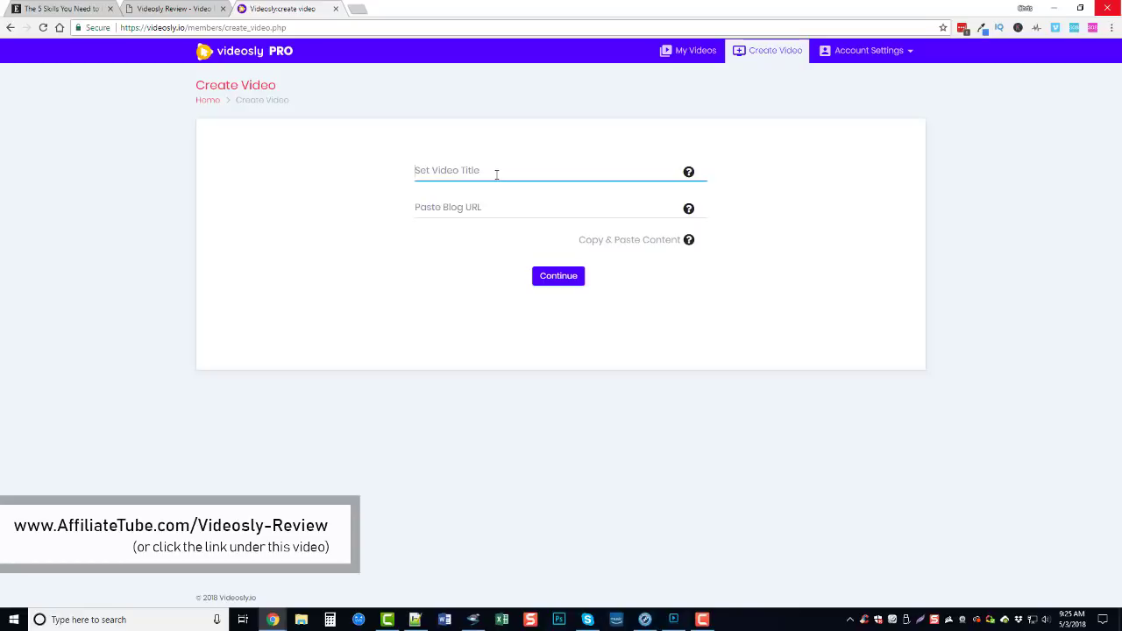
type("Content Writing")
Copy the web address of the Entrepreneur article "The 5 Skills You Need to Become a Successful Content Writer"
left_click(495, 210)
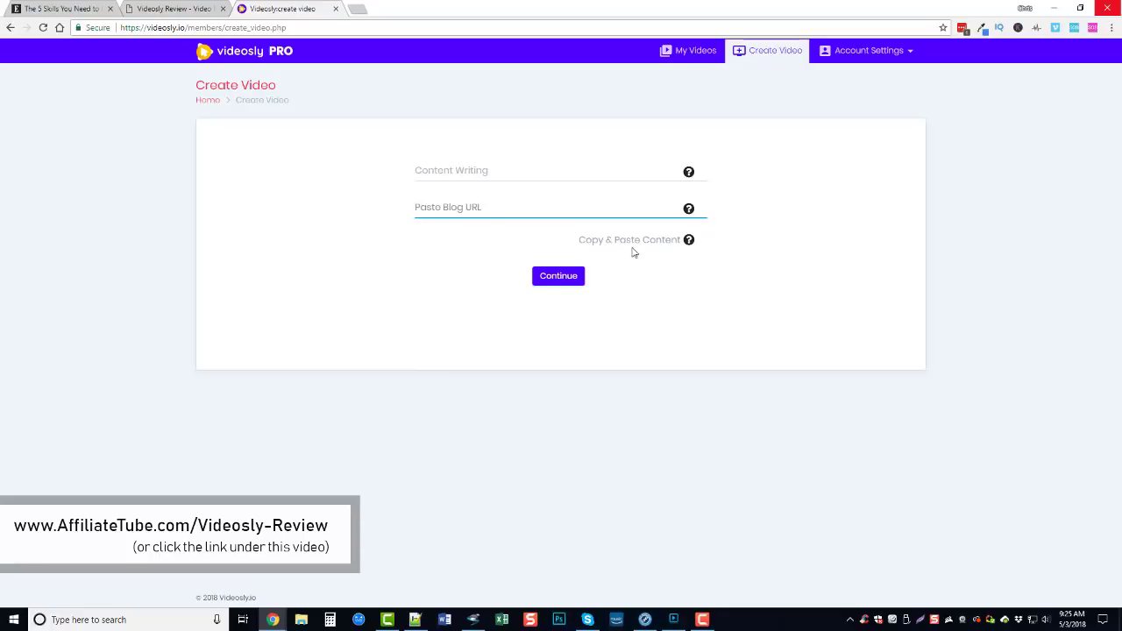
left_click(683, 244)
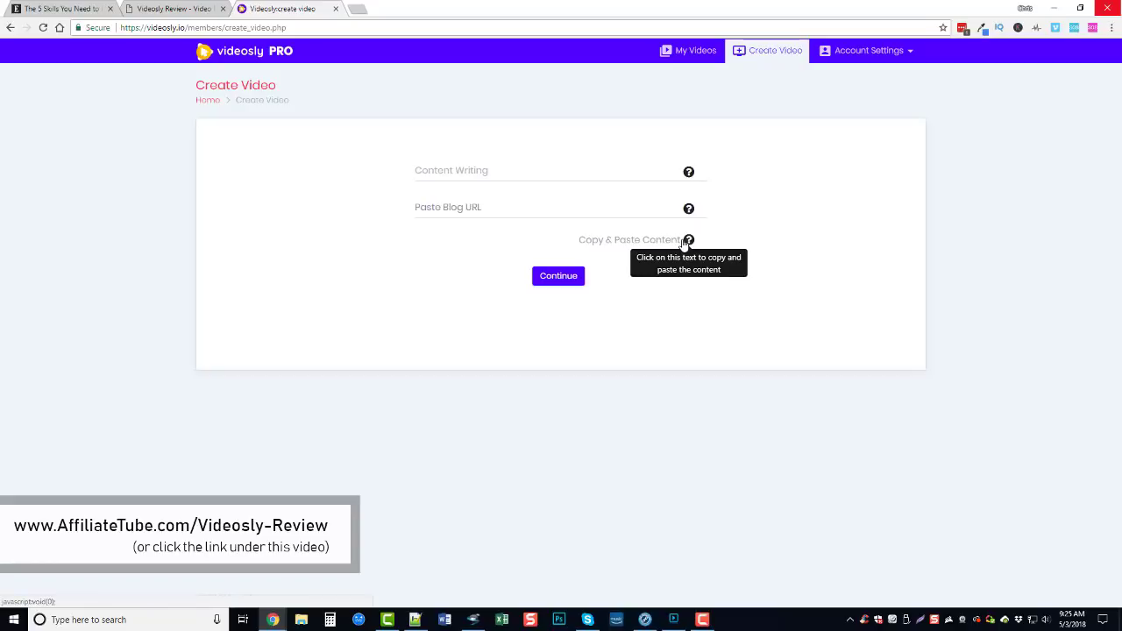
left_click(529, 212)
left_click(128, 7)
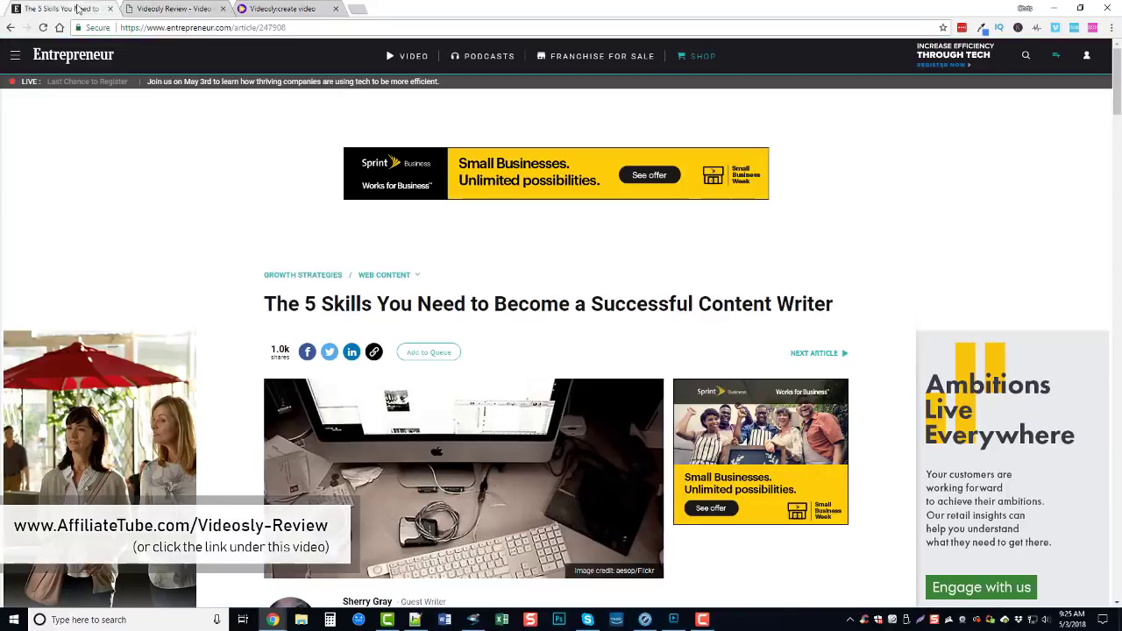
left_click(208, 27)
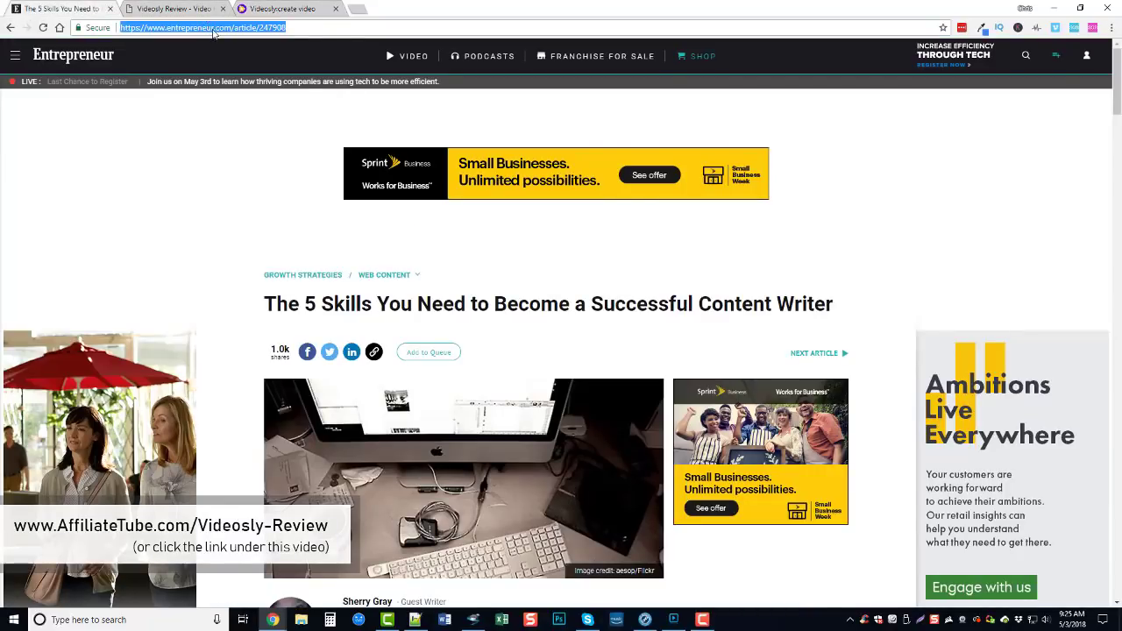
right_click(211, 33)
left_click(223, 50)
Paste the copied article address as the new video's blog URL and continue to the content selection
left_click(186, 8)
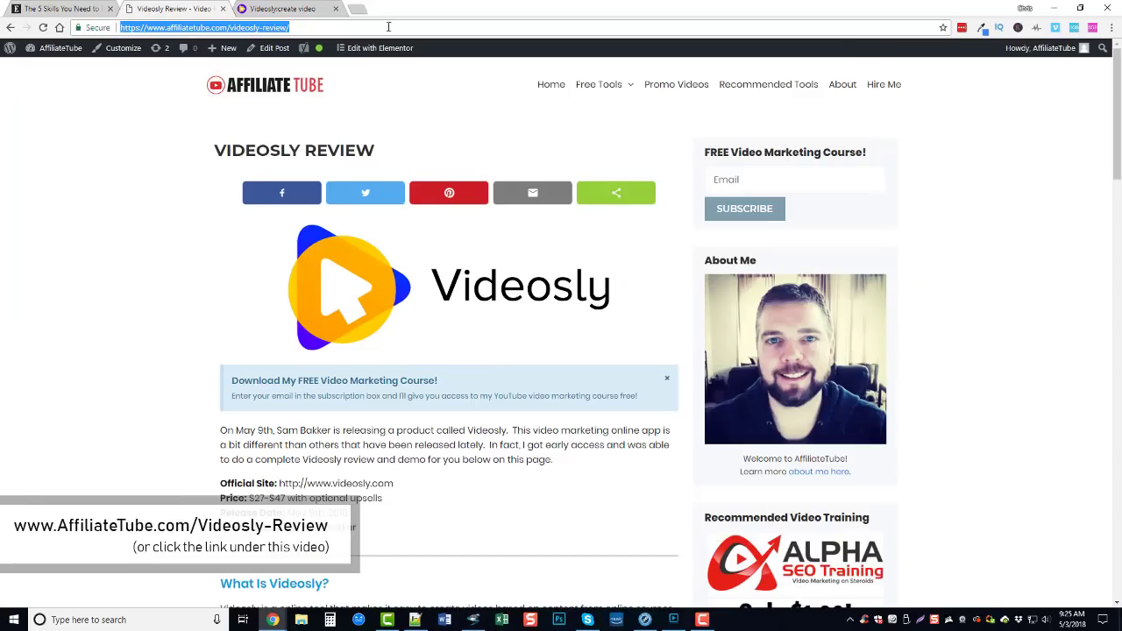
left_click(295, 8)
right_click(518, 223)
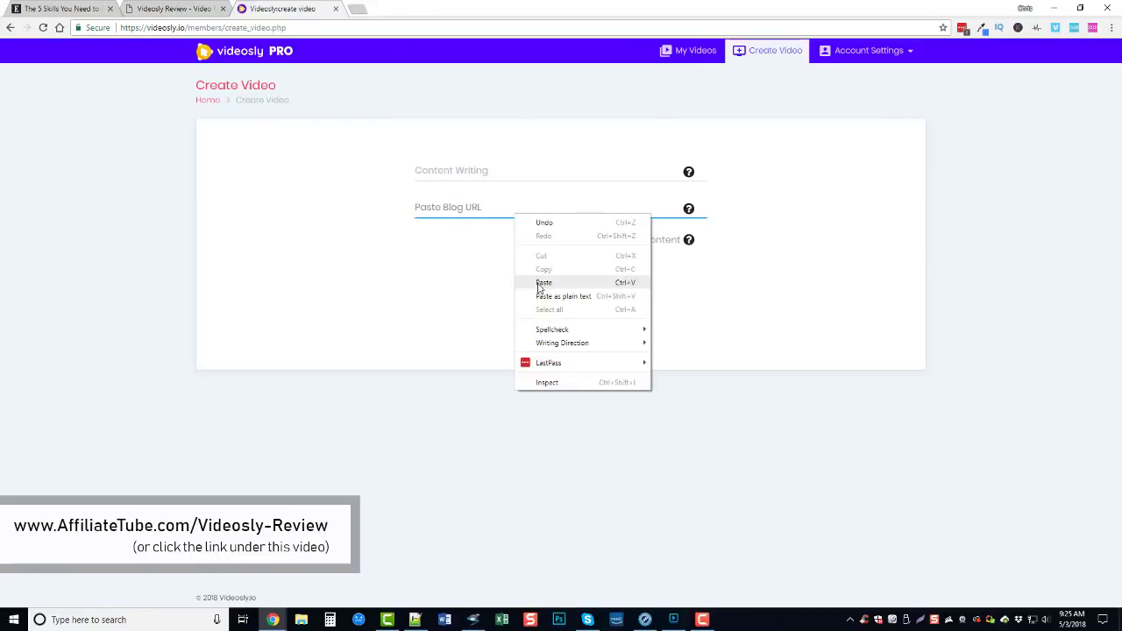
left_click(541, 280)
left_click(552, 278)
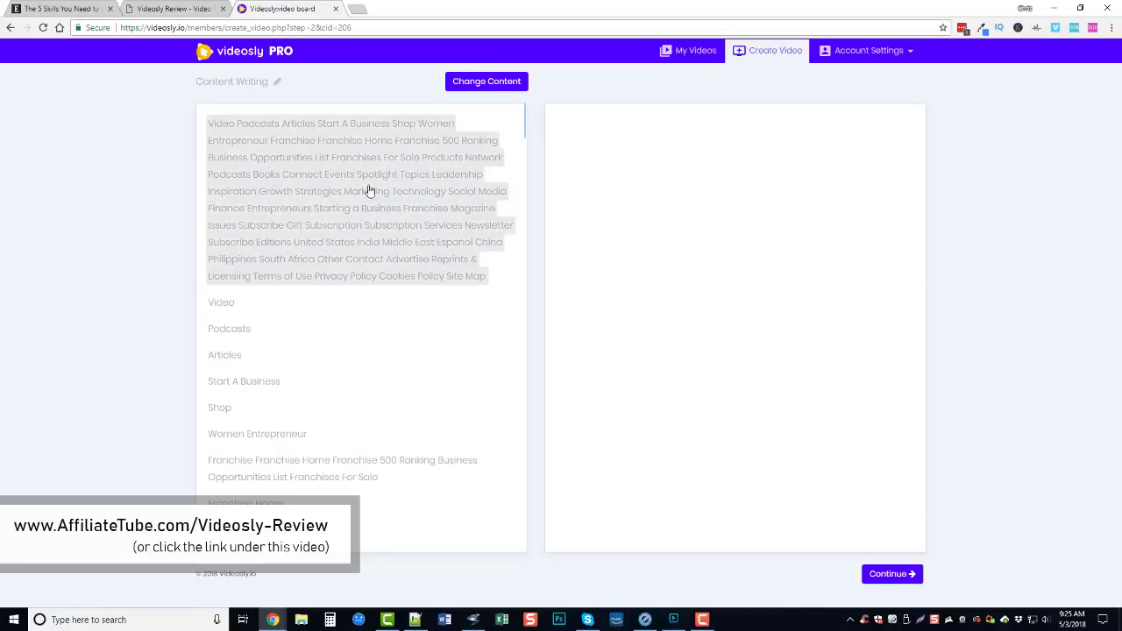
Find heading 1 about mastering different writing styles in the imported article and add it as the first slide
scroll(356, 220, "down", 2)
scroll(356, 227, "down", 10)
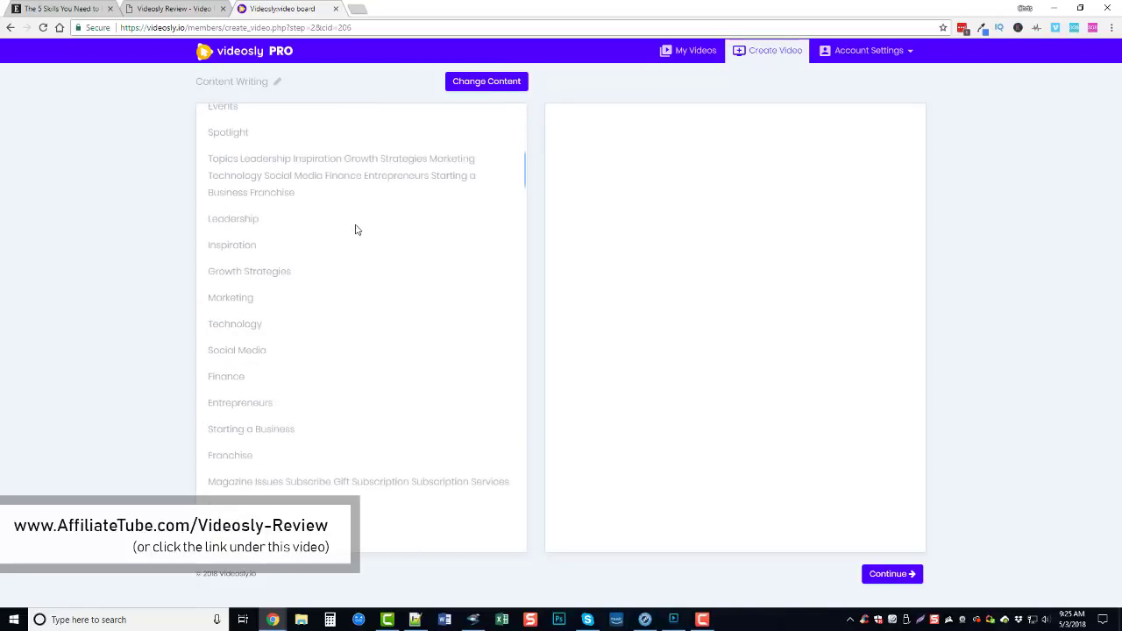
scroll(347, 238, "down", 12)
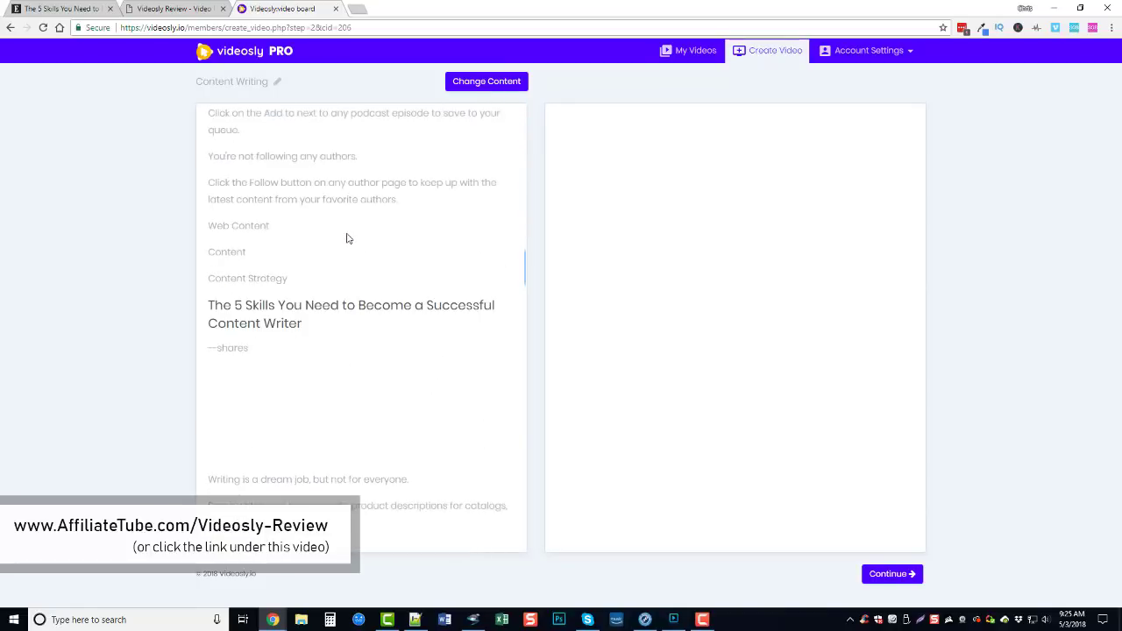
scroll(294, 307, "down", 3)
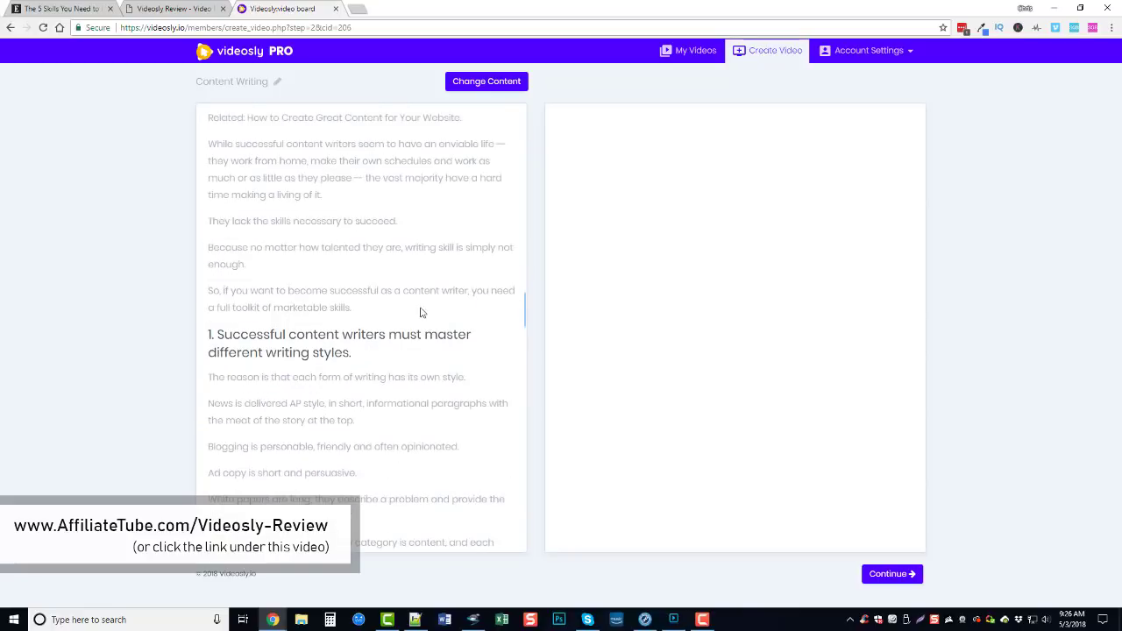
scroll(421, 313, "down", 3)
scroll(421, 302, "up", 3)
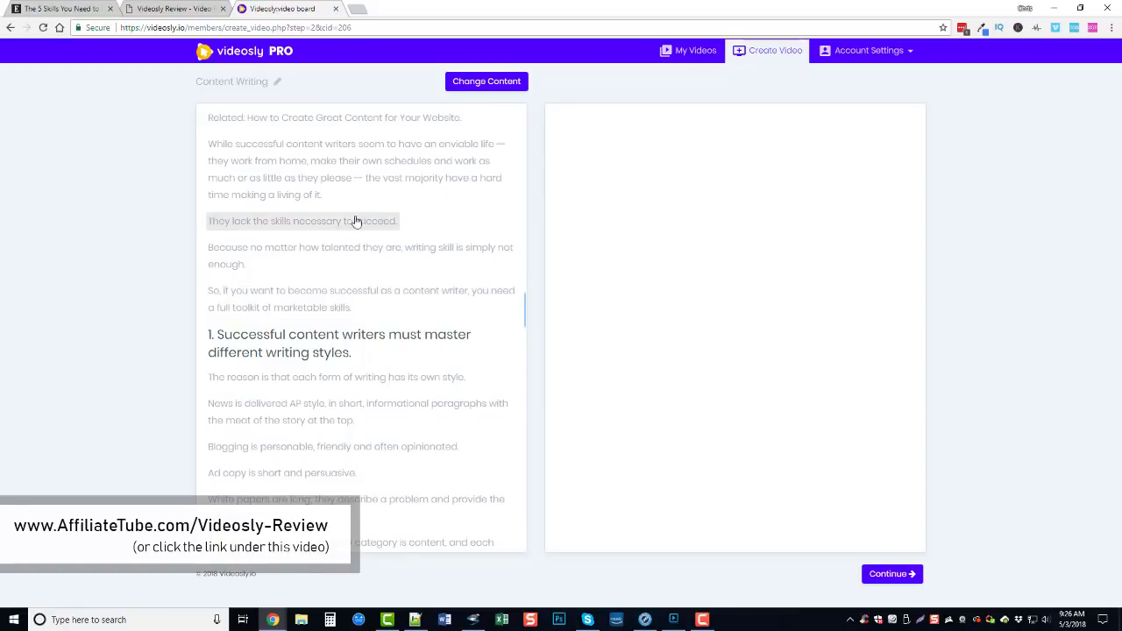
left_click(299, 340)
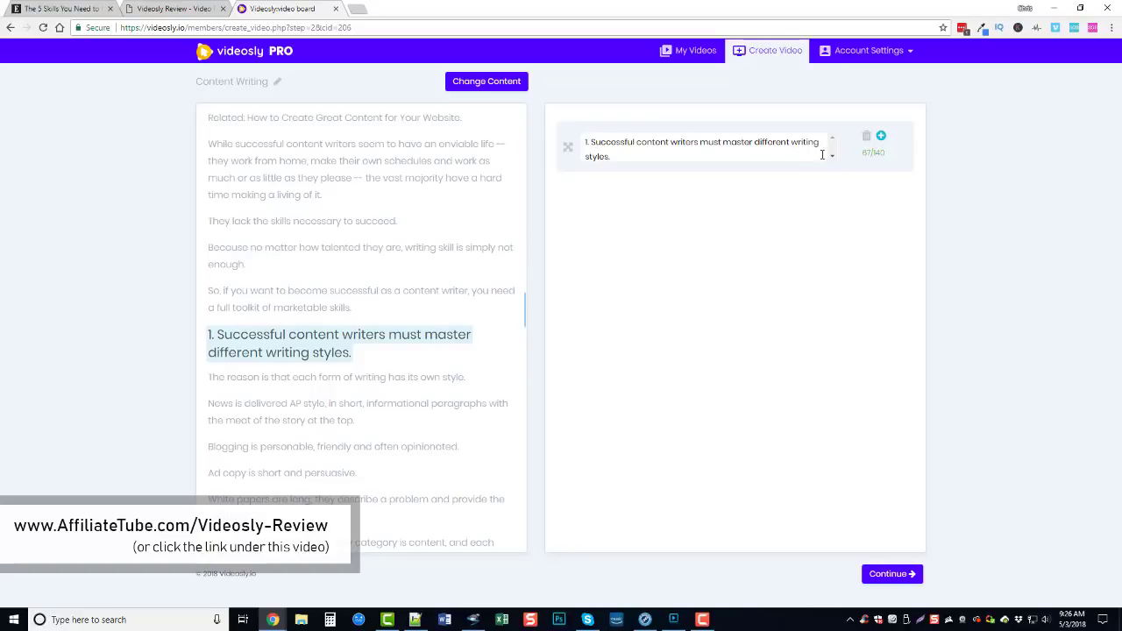
Add article headings 2, about not picking random subjects, and 3, about being original, as slides
scroll(366, 328, "down", 2)
scroll(365, 328, "down", 2)
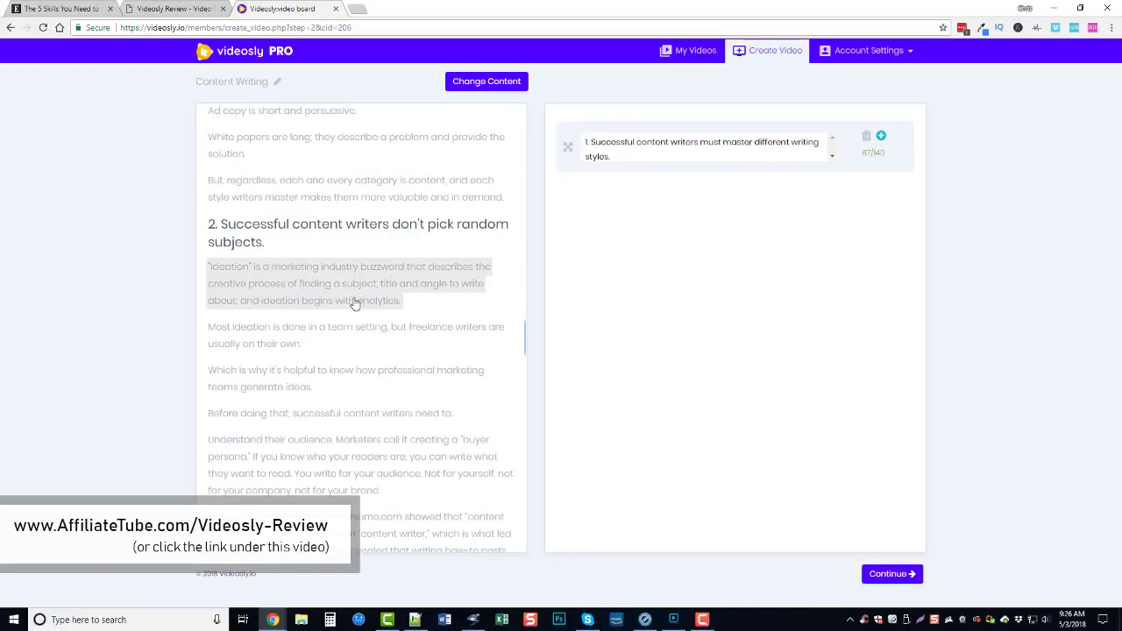
left_click(319, 234)
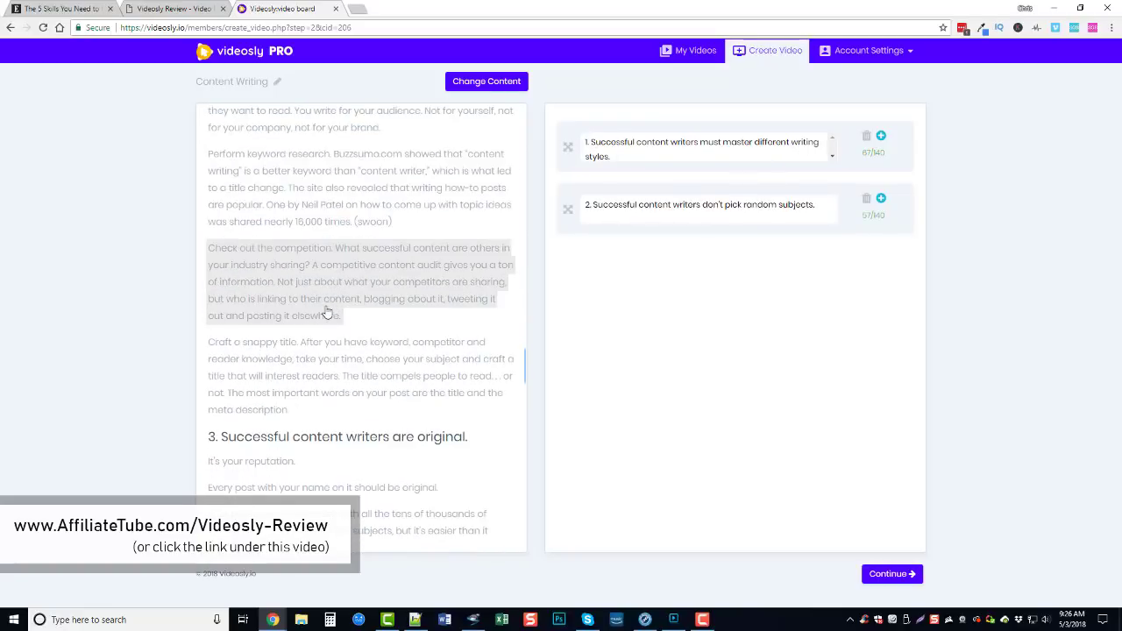
scroll(325, 316, "down", 2)
left_click(333, 259)
Add article headings 4, on SEO, HTML, CSS and WordPress, and 5, on social media specialists, as slides and continue to the slide editor
scroll(331, 279, "down", 2)
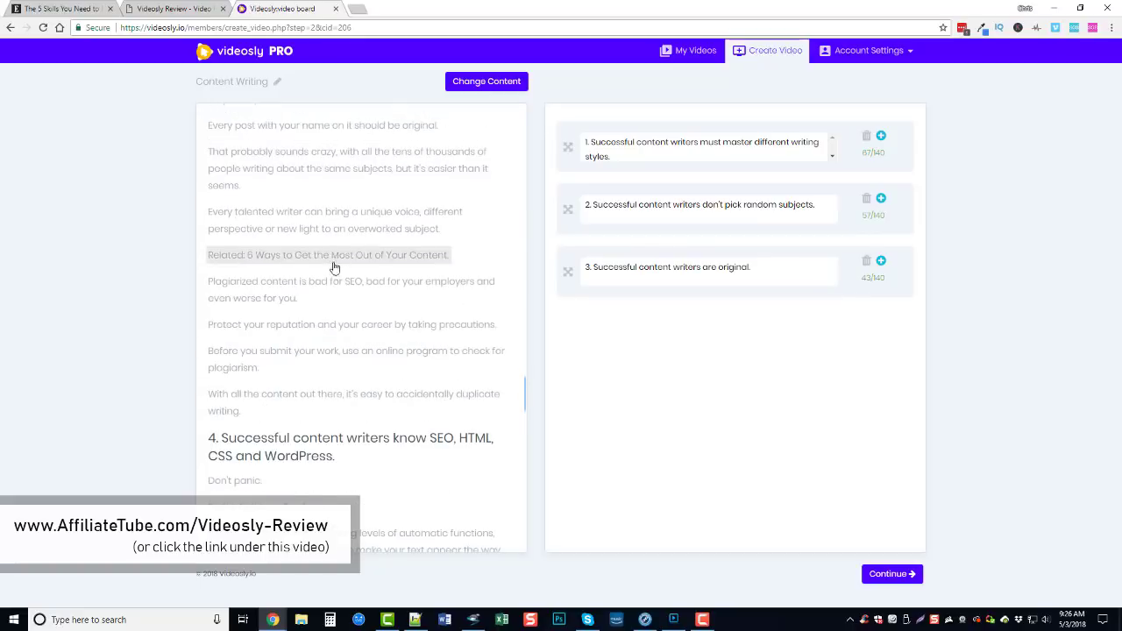
scroll(332, 279, "down", 2)
left_click(333, 261)
scroll(371, 354, "down", 5)
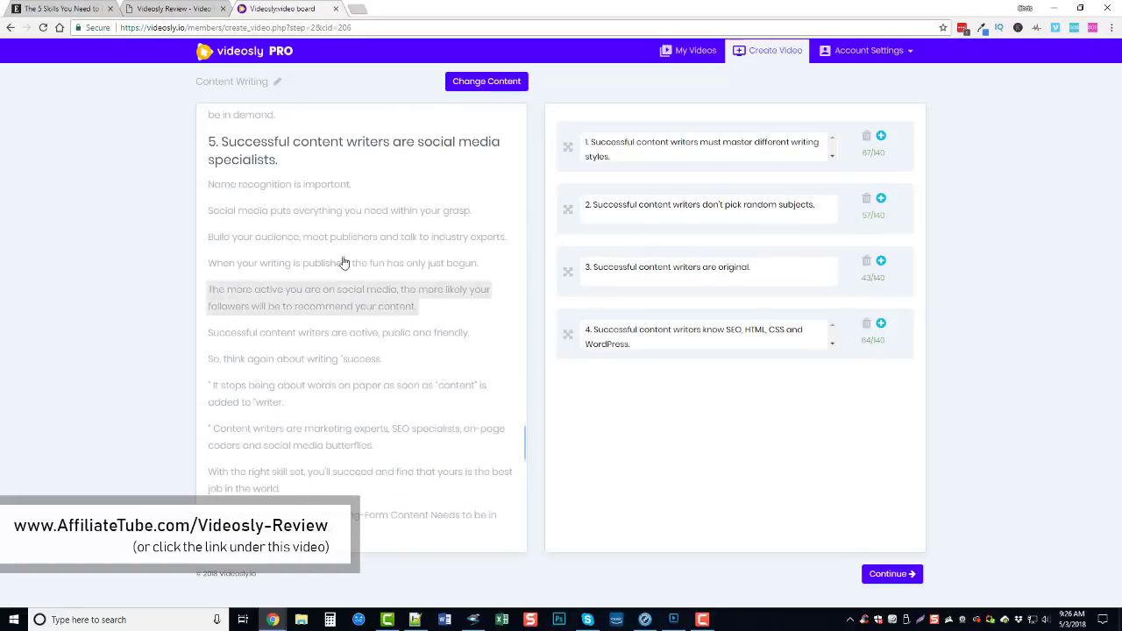
left_click(346, 163)
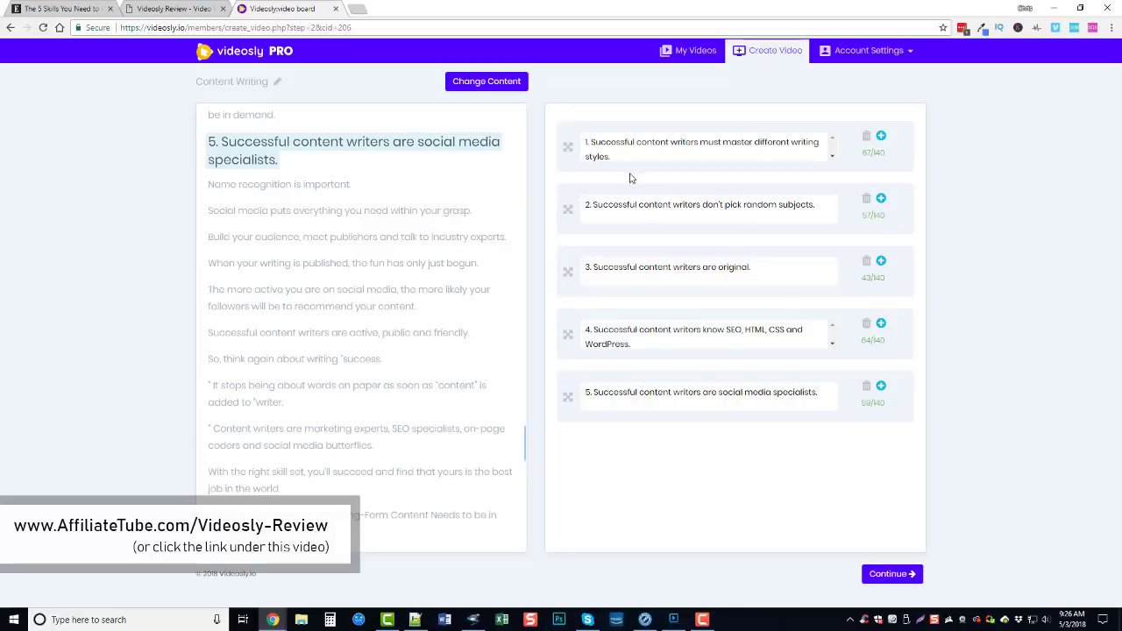
left_click_drag(573, 149, 607, 107)
left_click(892, 574)
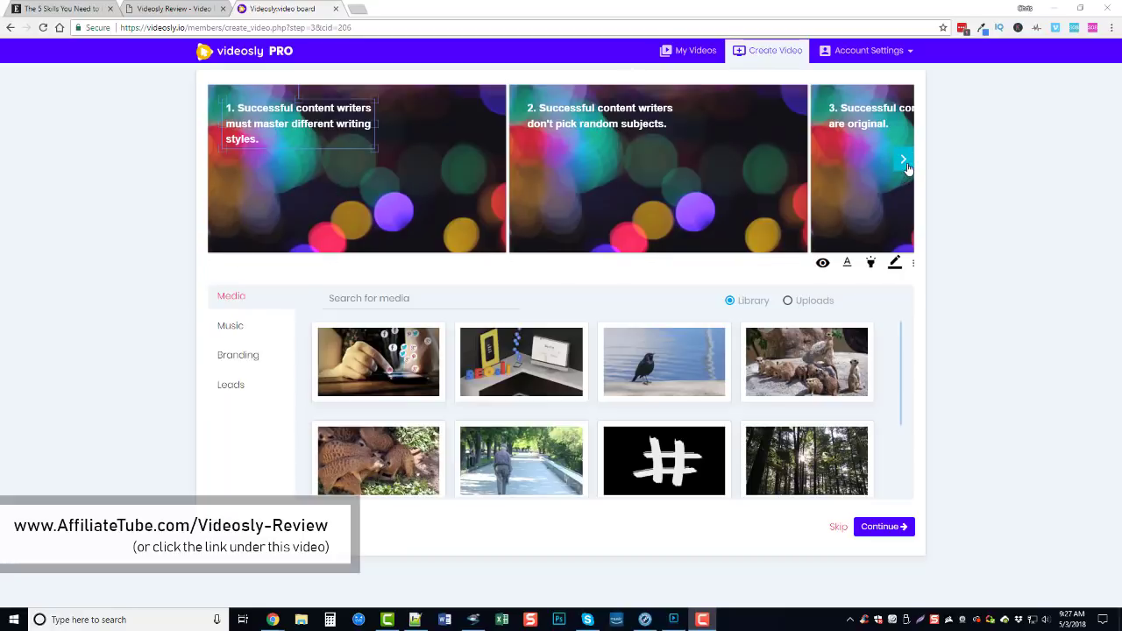
Look through all five slides in the storyboard, return to the first one, and examine the editing tools beneath the slides
left_click(906, 168)
left_click(906, 168)
left_click(908, 168)
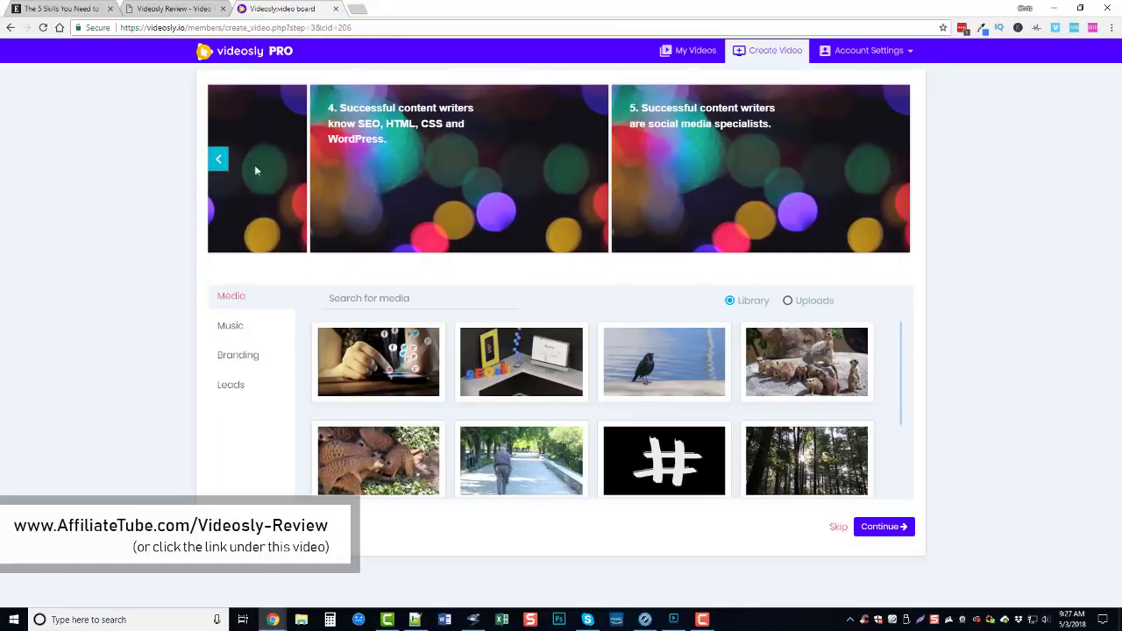
left_click(218, 159)
left_click(221, 160)
left_click(221, 160)
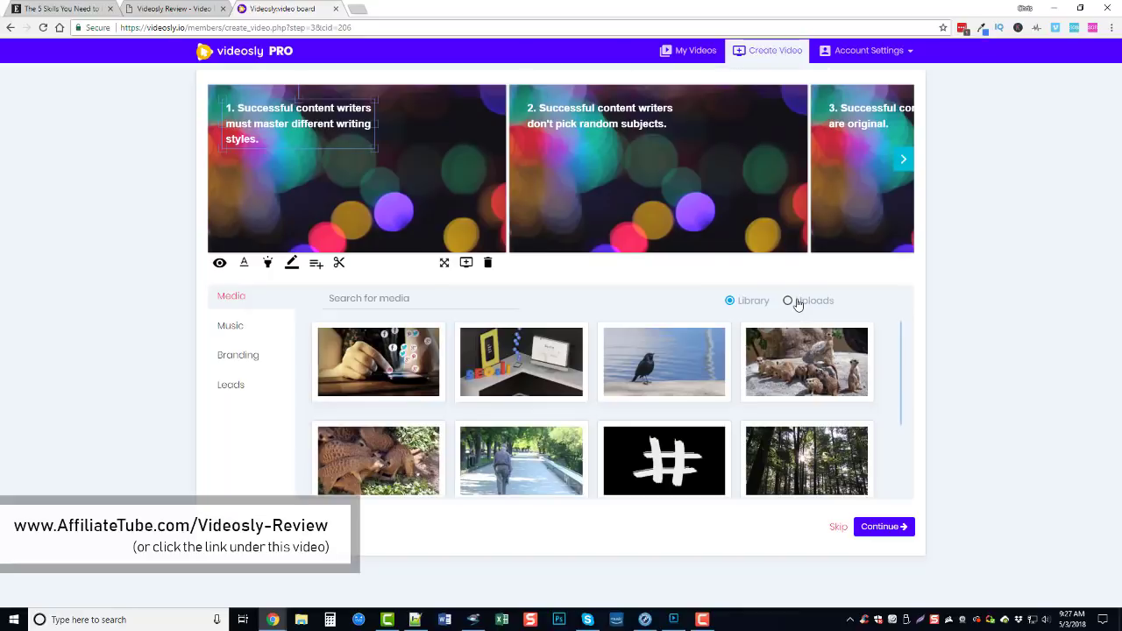
mouse_move(883, 180)
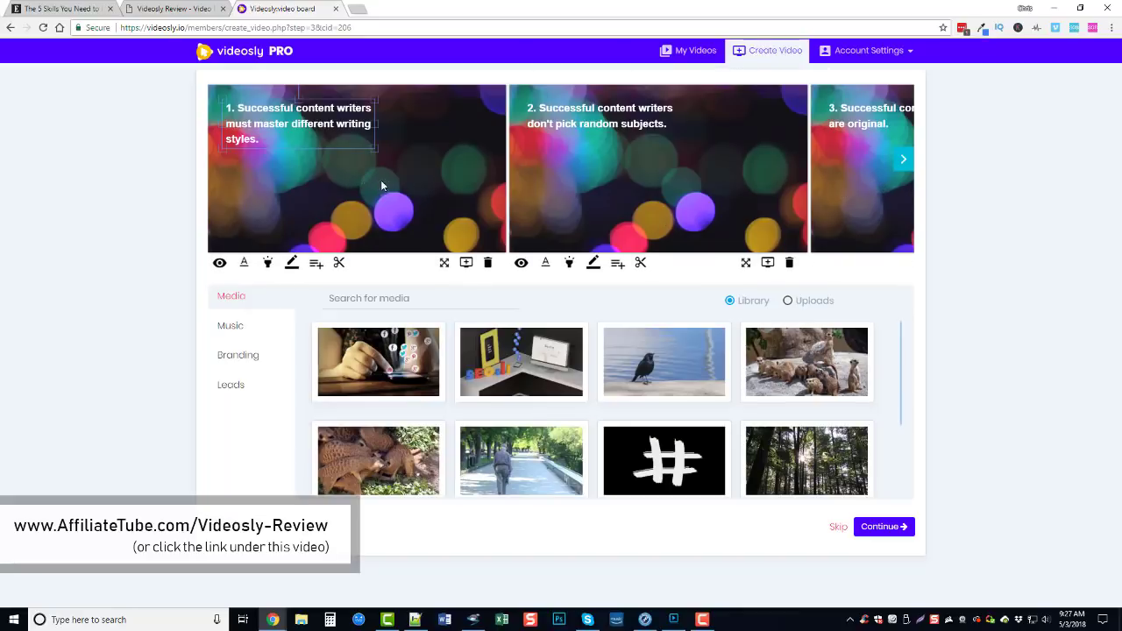
mouse_move(826, 174)
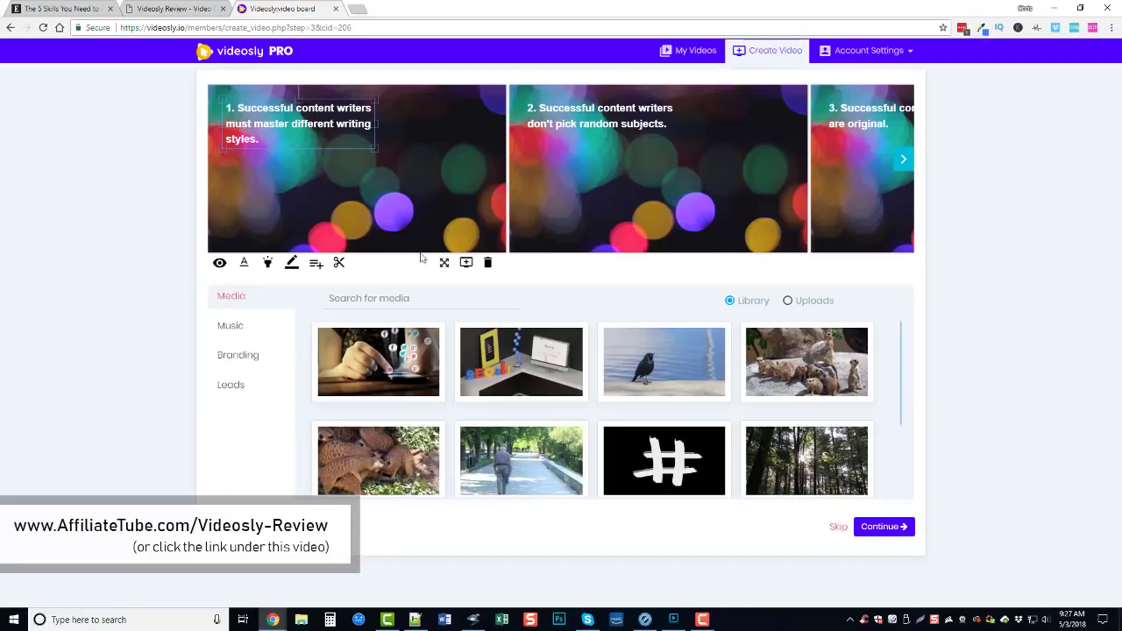
Search the media library for "content"
left_click(346, 302)
type("content")
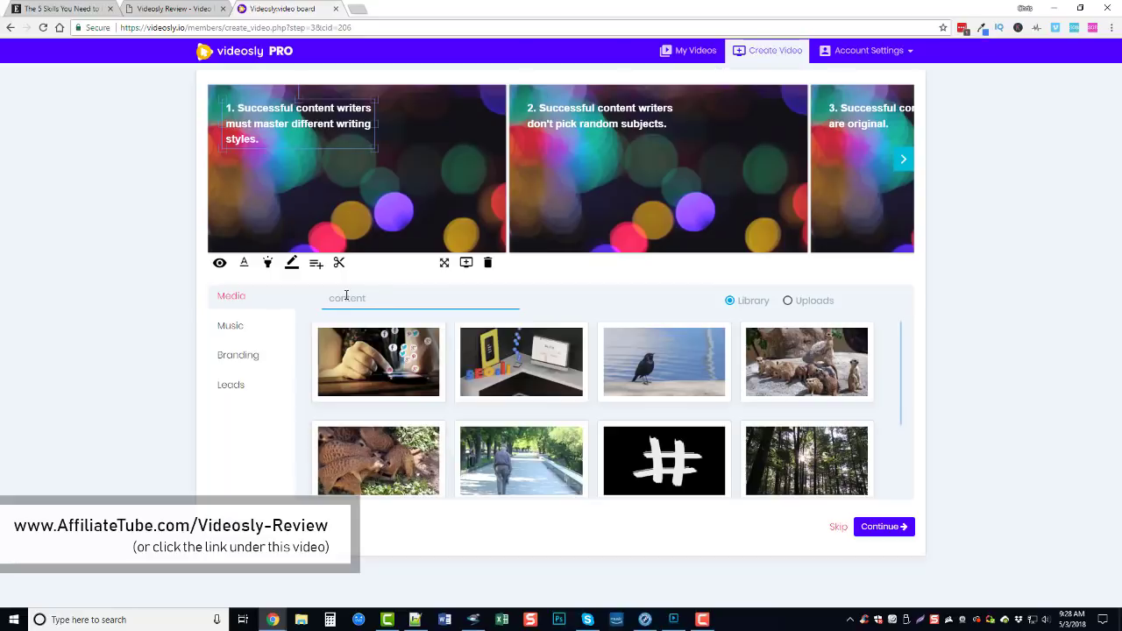
key("Return")
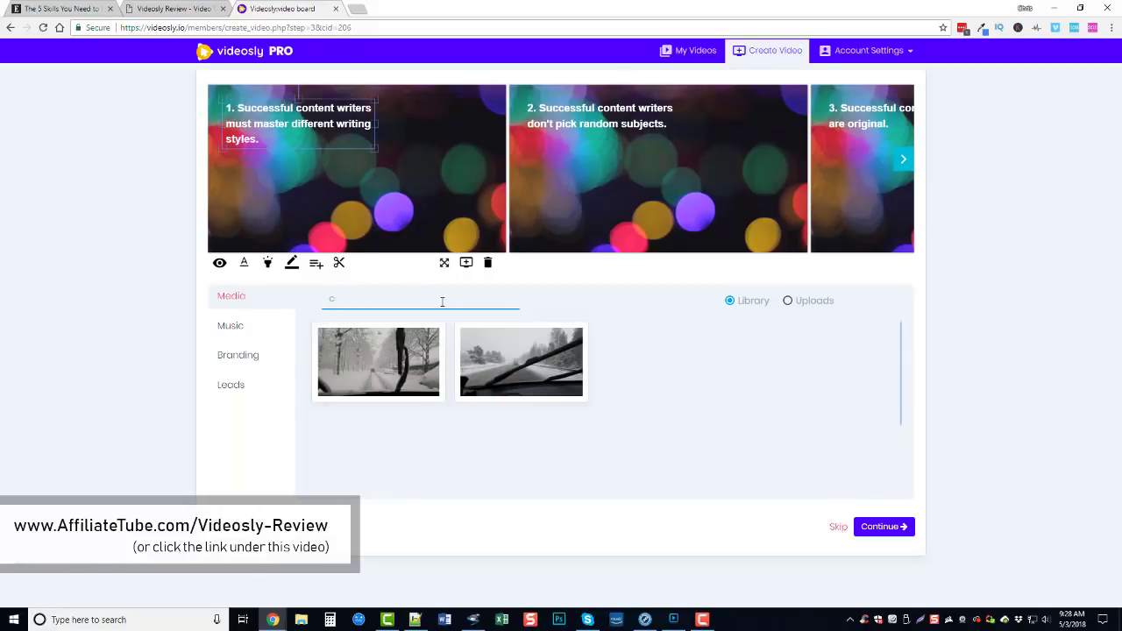
Search the media library for "keyboard" and set the dark keyboard clip as the background of slide 1
key("BackSpace")
type("w")
key("BackSpace")
type("keyboard")
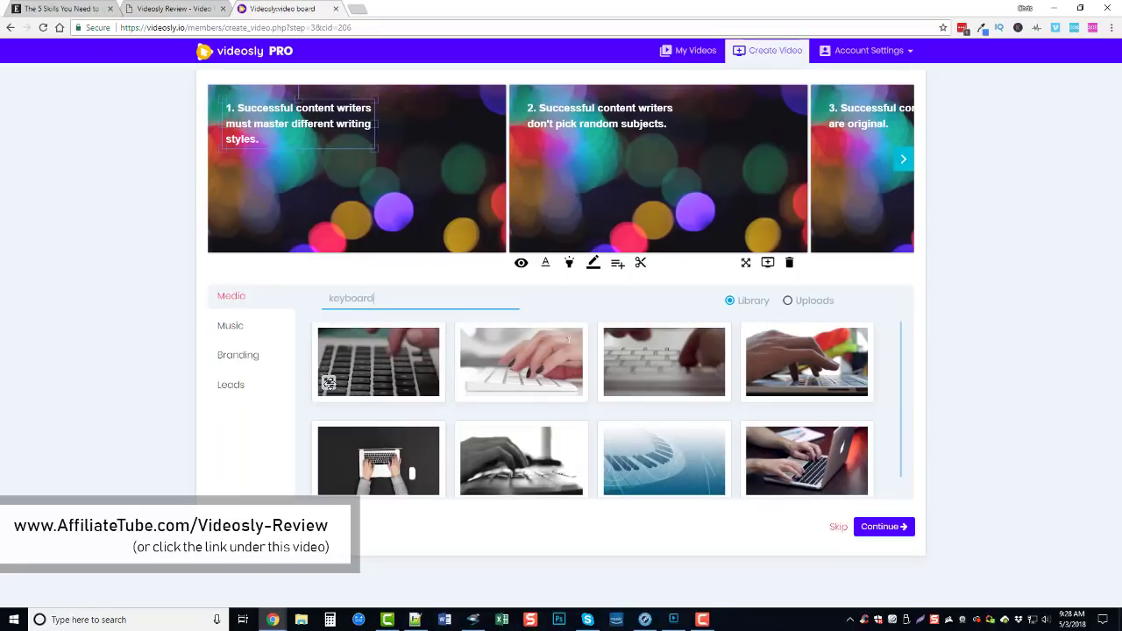
left_click_drag(328, 382, 283, 173)
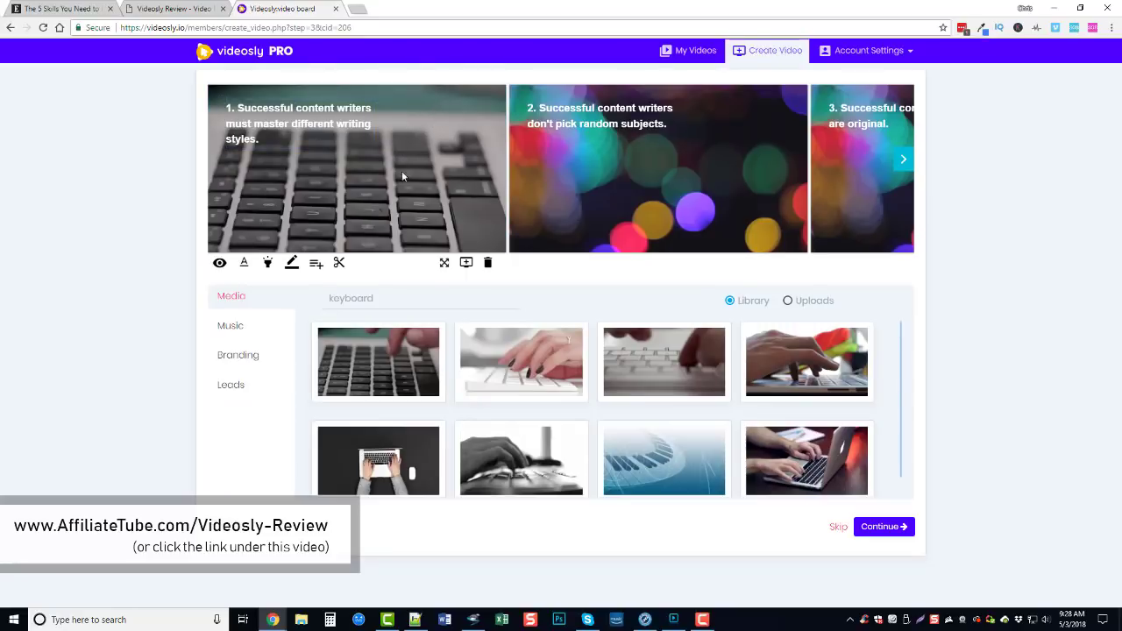
Set the white keyboard typing clip as slide 2's background and the black-and-white typing clip as slide 3's background
left_click_drag(471, 382, 614, 230)
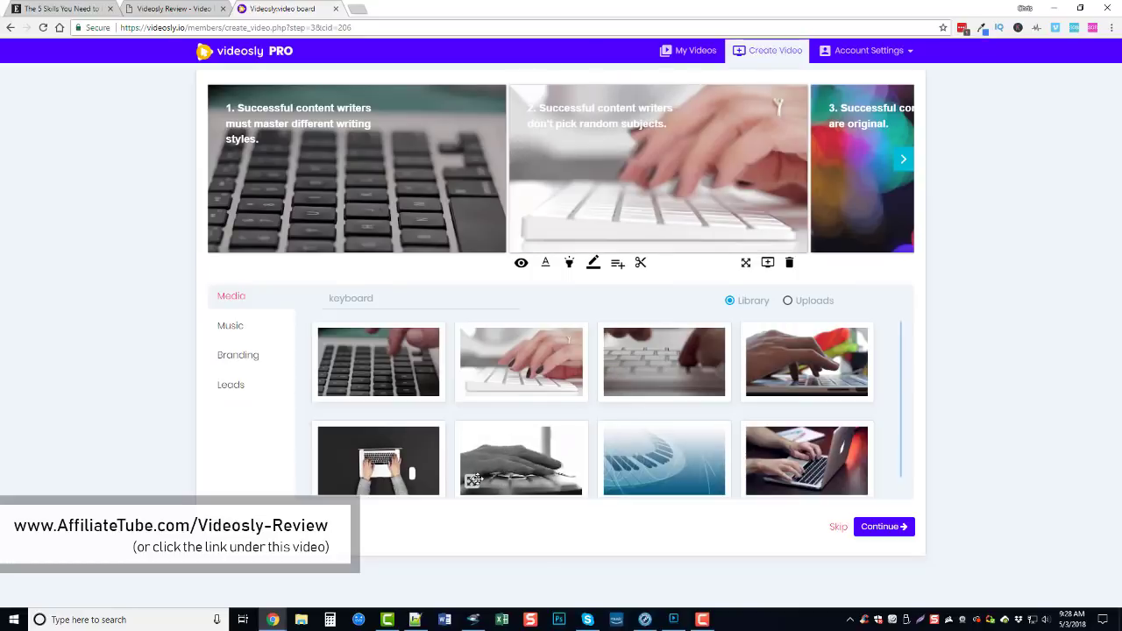
left_click_drag(694, 349, 859, 190)
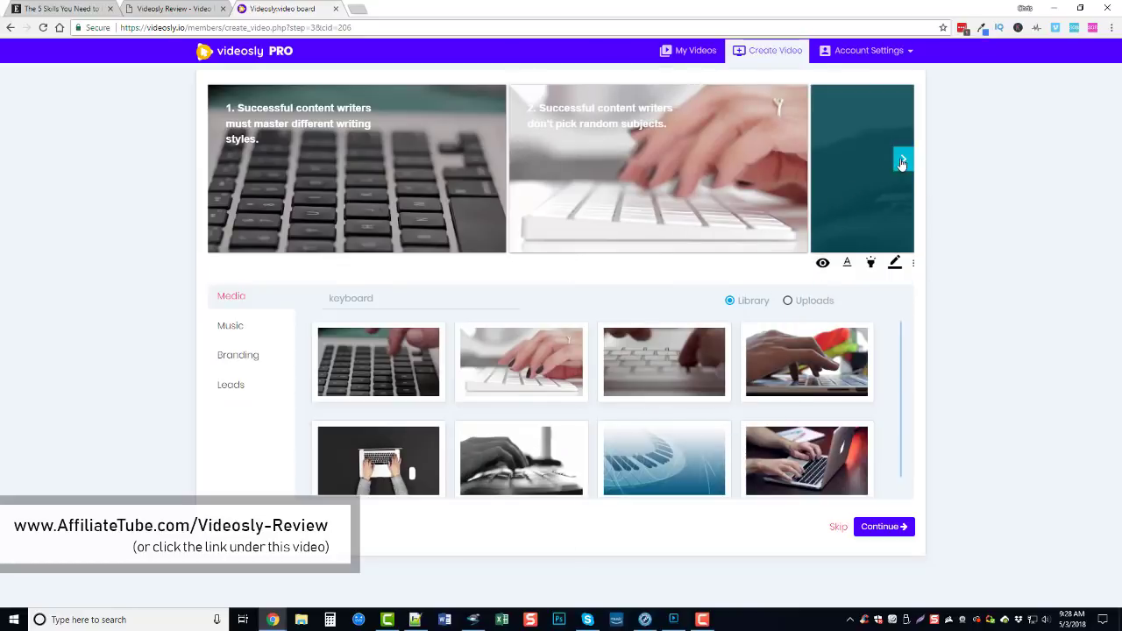
left_click(903, 161)
left_click(903, 161)
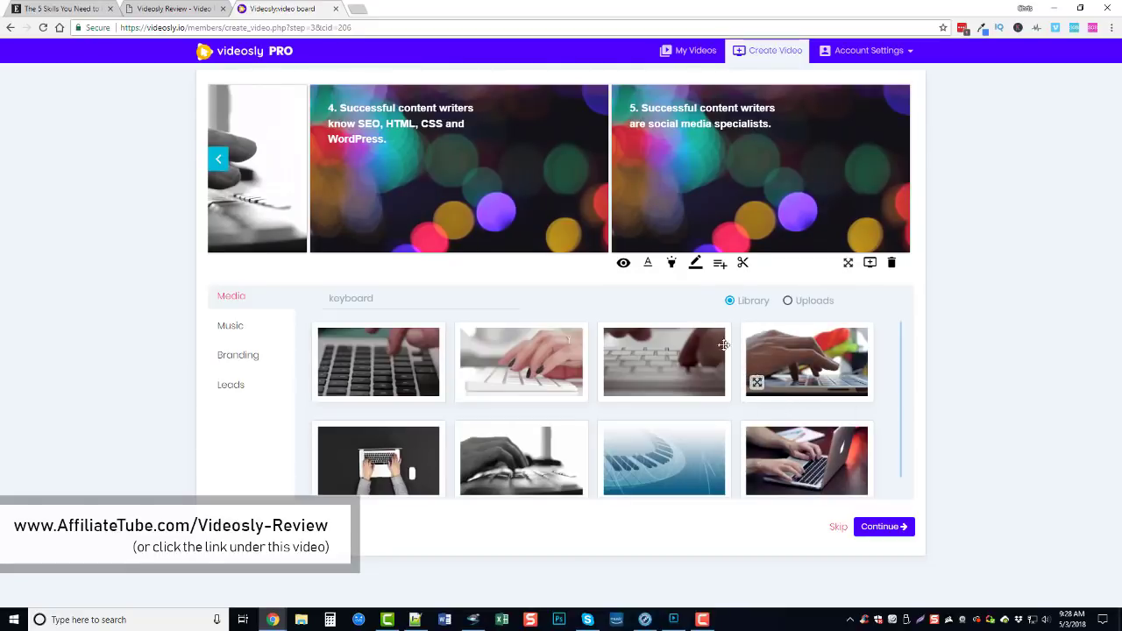
Set the colourful-background laptop typing clip as slide 4's background and the silver laptop on dark desk clip as slide 5's background
left_click_drag(759, 382, 439, 169)
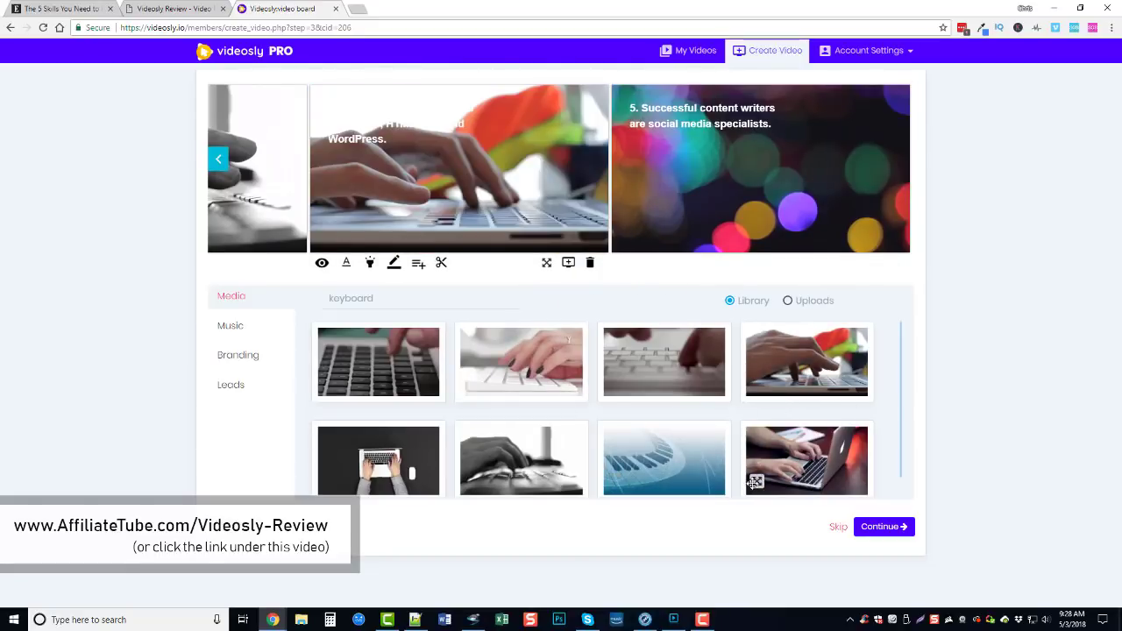
left_click_drag(761, 432, 764, 184)
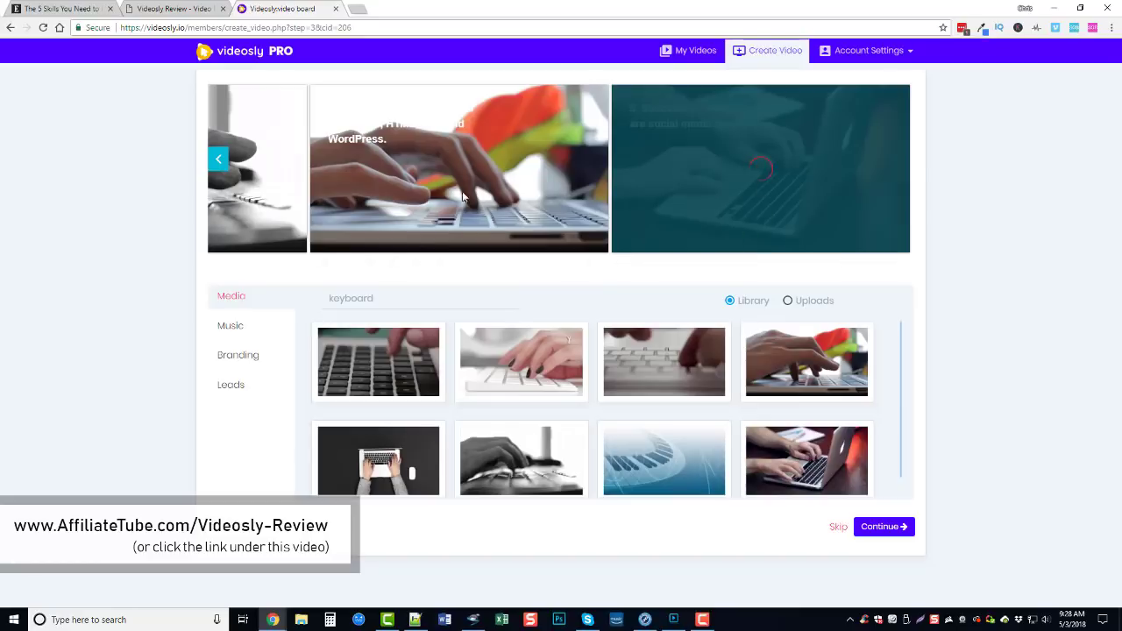
Replace slide 2's background with the overhead clip of hands at a white laptop on a black desk
left_click(219, 161)
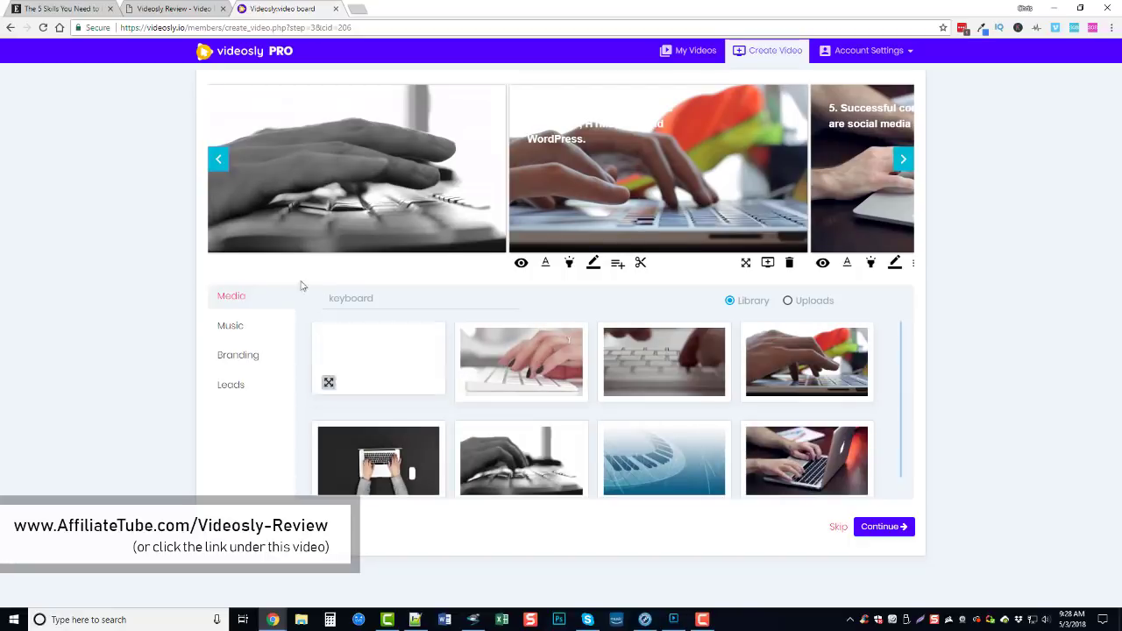
left_click(224, 167)
left_click(219, 160)
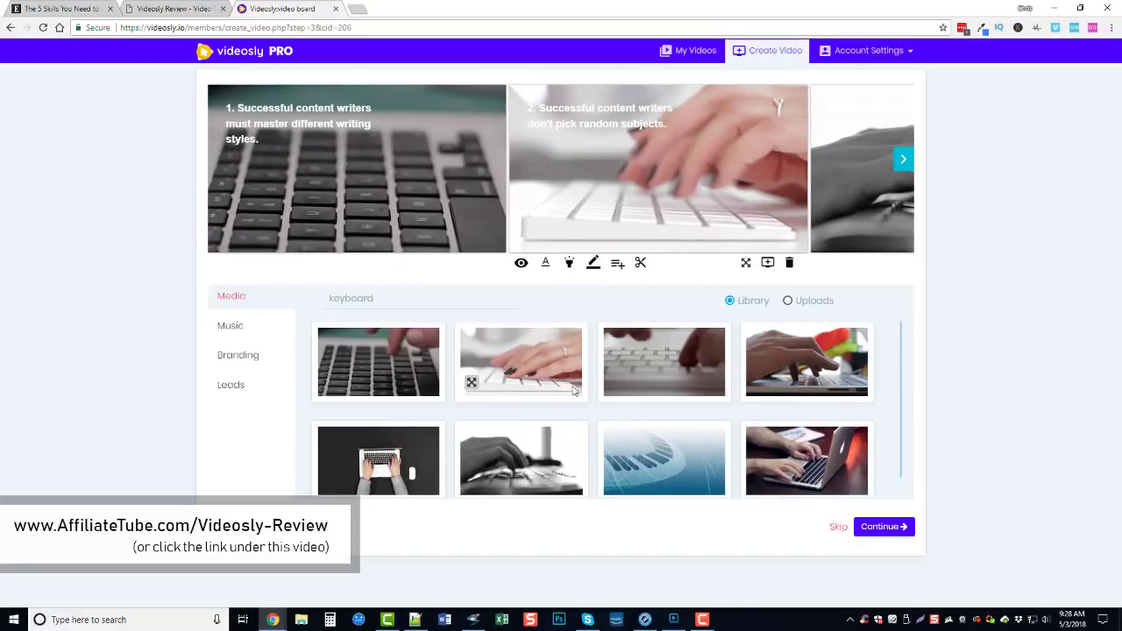
left_click_drag(367, 463, 684, 205)
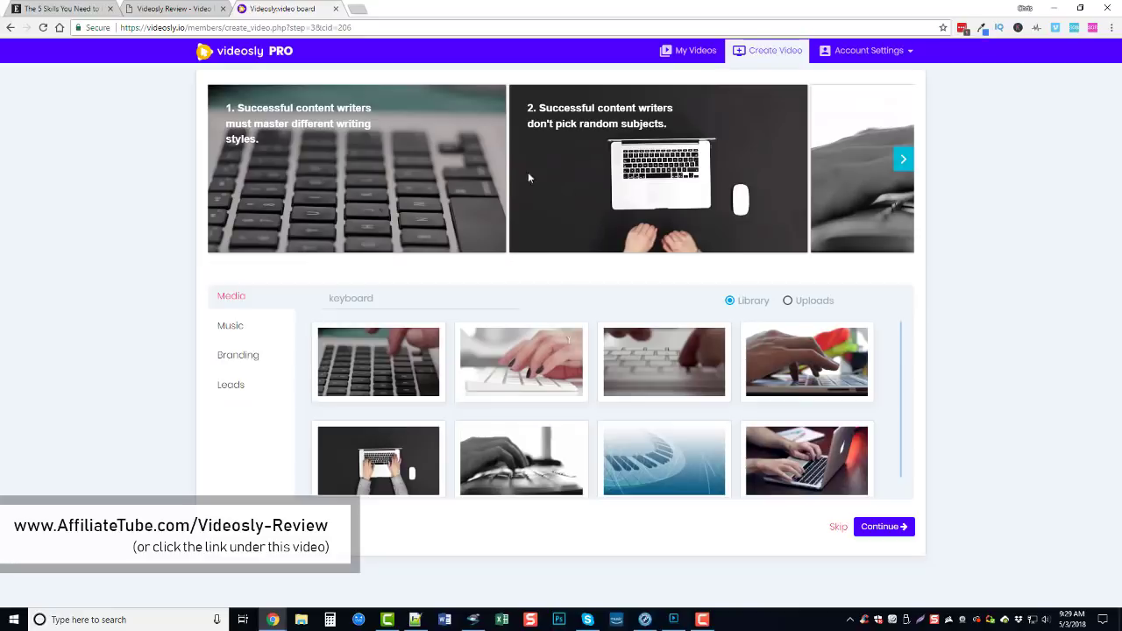
Shift slide 2's caption slightly up and to the left, clear of the laptop image
left_click(902, 161)
left_click(903, 162)
left_click(218, 162)
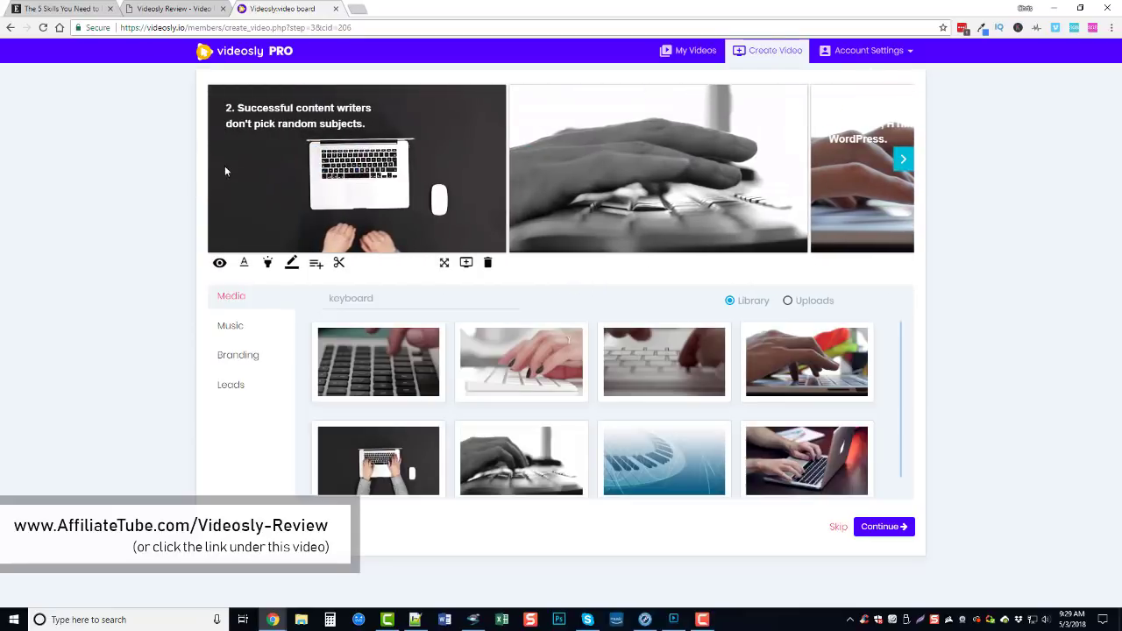
left_click(328, 108)
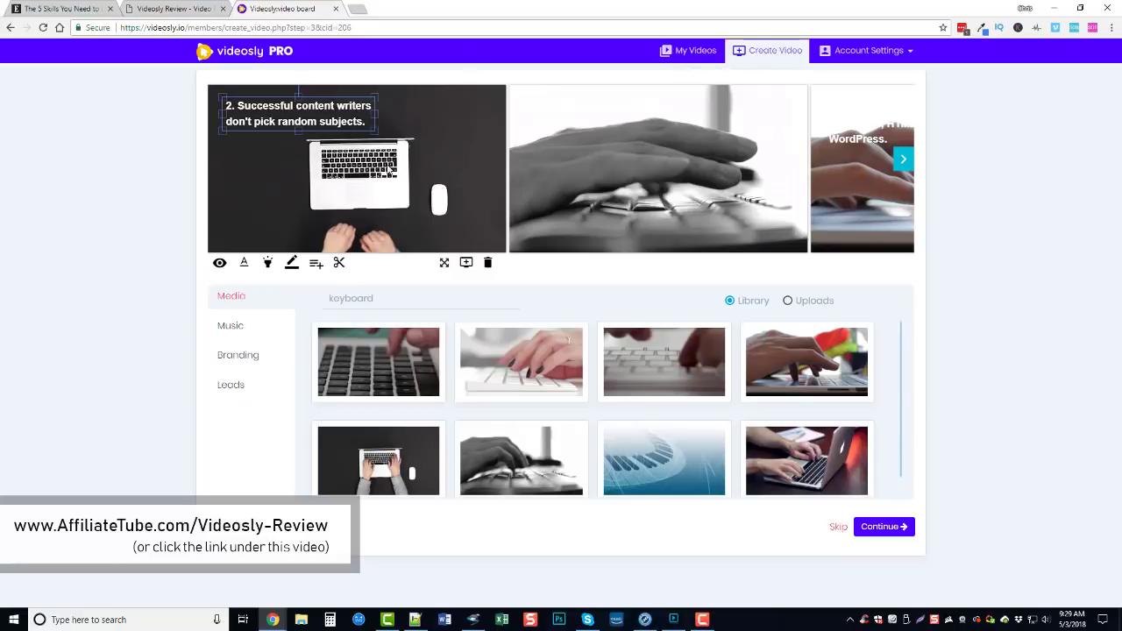
left_click_drag(335, 108, 332, 103)
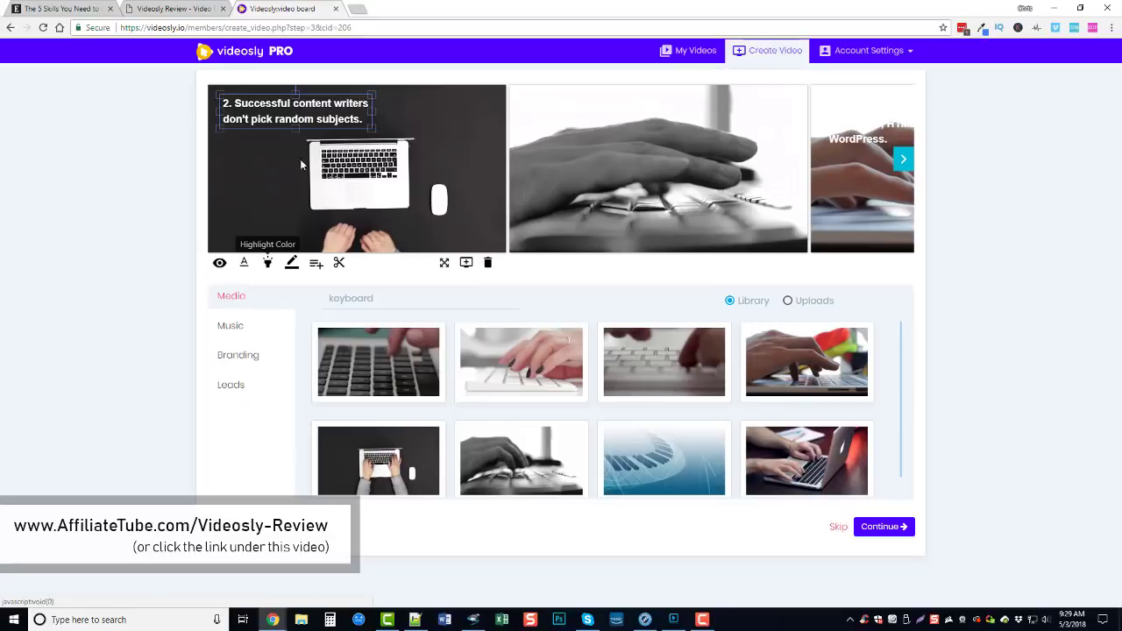
Apply the yellow highlight colour #f6f60a to the word "Successful" in slide 2's caption
left_click(271, 113)
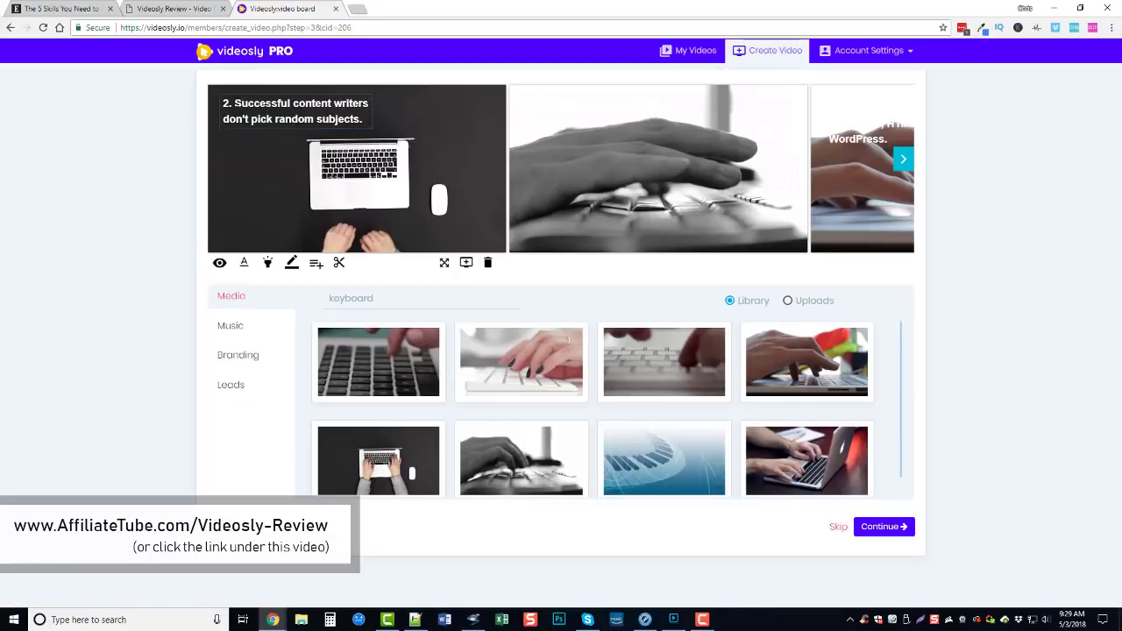
left_click_drag(235, 103, 263, 103)
left_click(268, 263)
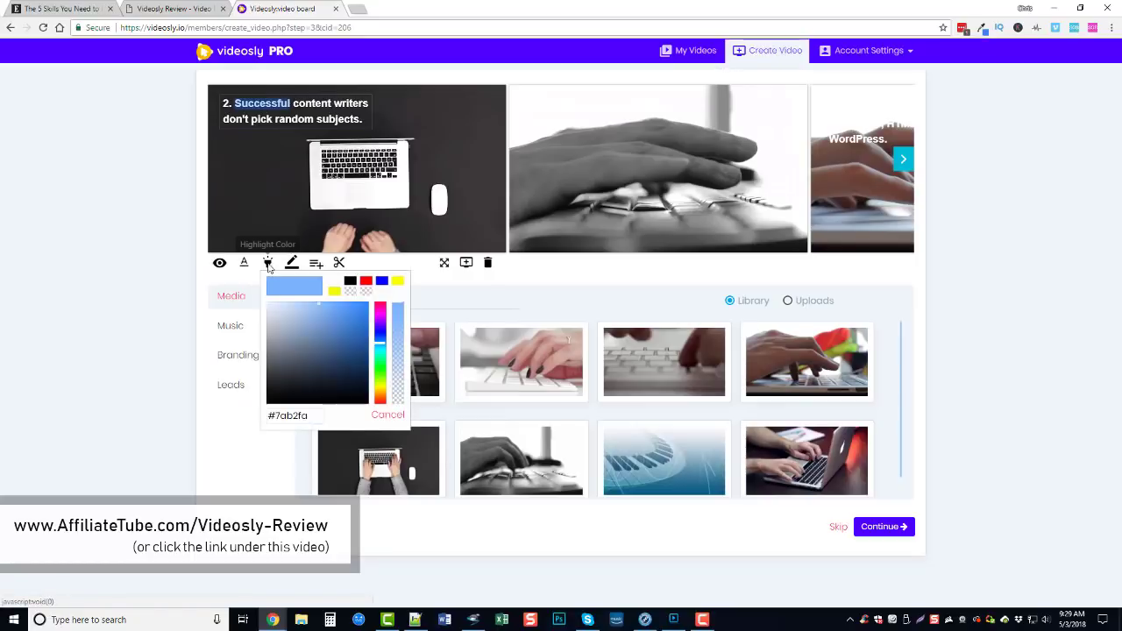
left_click(335, 292)
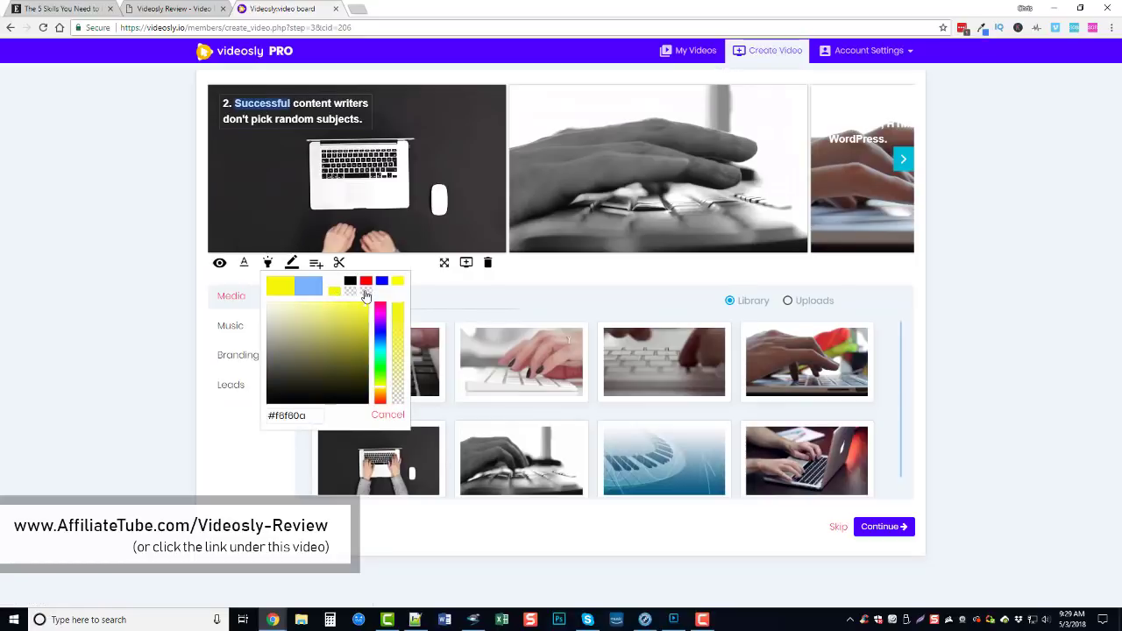
left_click(470, 287)
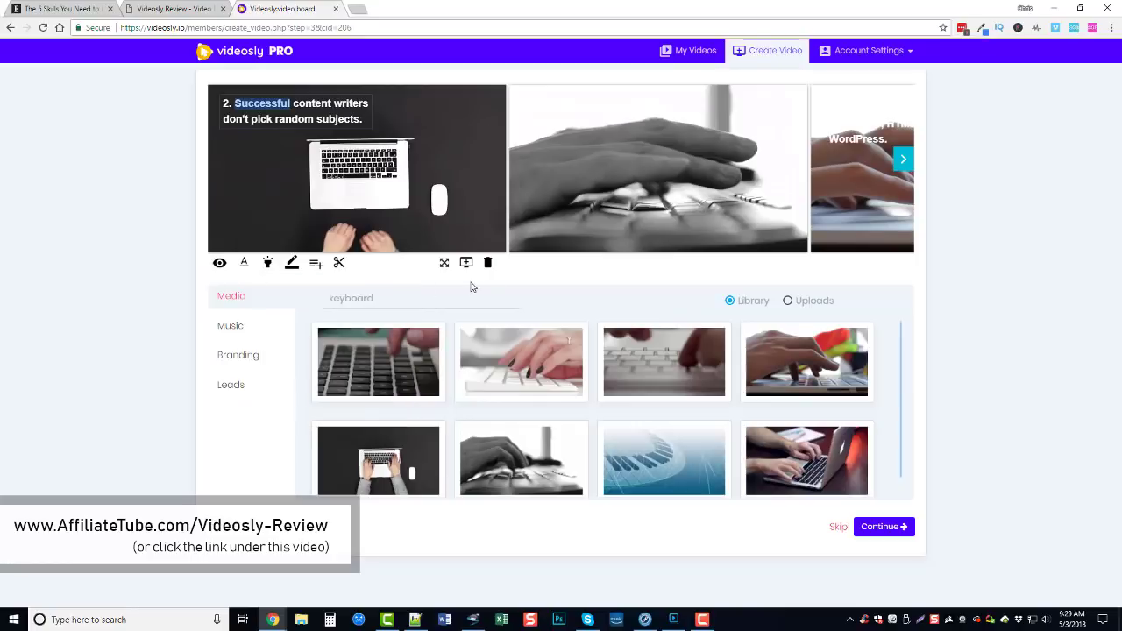
Enlarge slide 2's caption moderately and position it near the slide's upper-left corner, so both lines fit above the laptop
left_click(274, 156)
left_click(299, 110)
left_click_drag(372, 128, 463, 145)
mouse_move(392, 121)
left_mouse_down()
mouse_move(392, 206)
mouse_move(383, 105)
left_mouse_up()
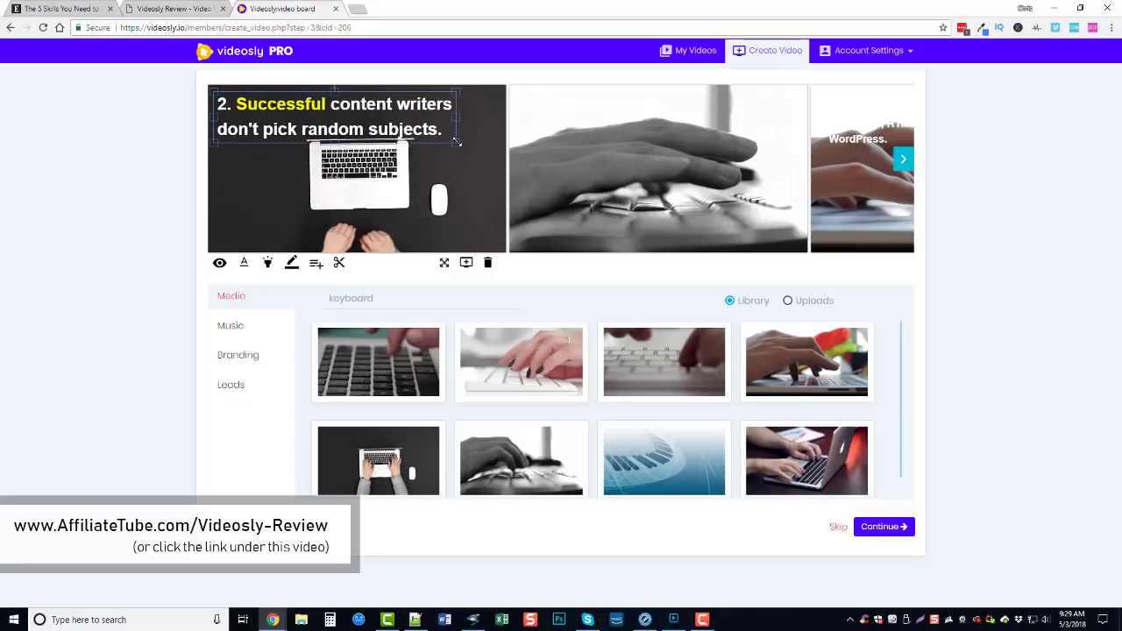
left_click_drag(457, 142, 410, 136)
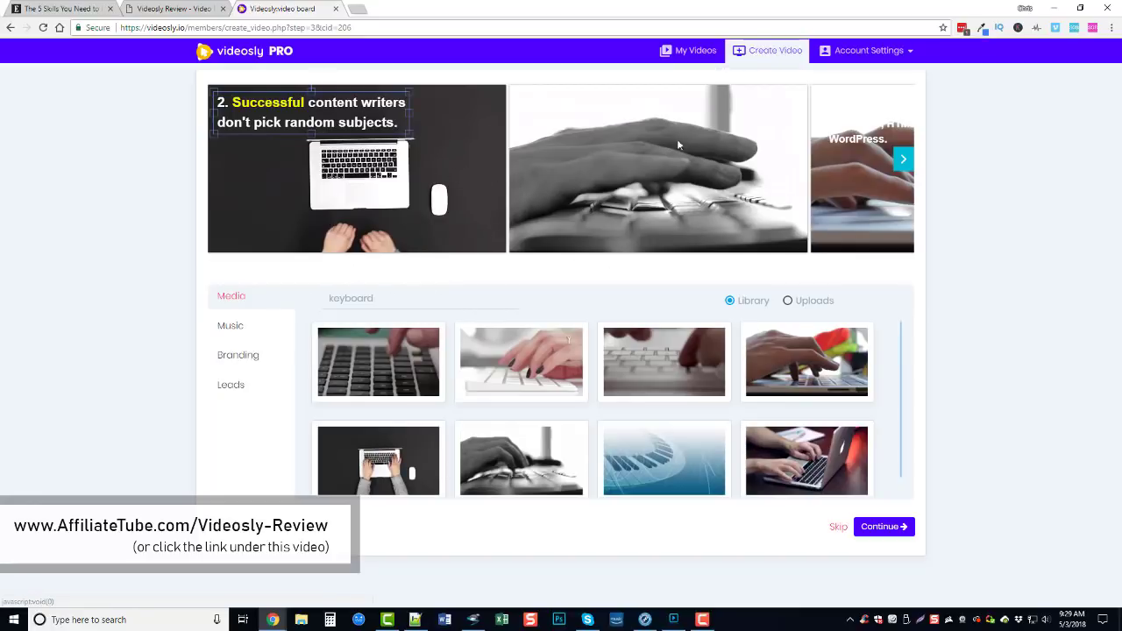
Add a blank slide after slide 2 and delete it again
mouse_move(642, 188)
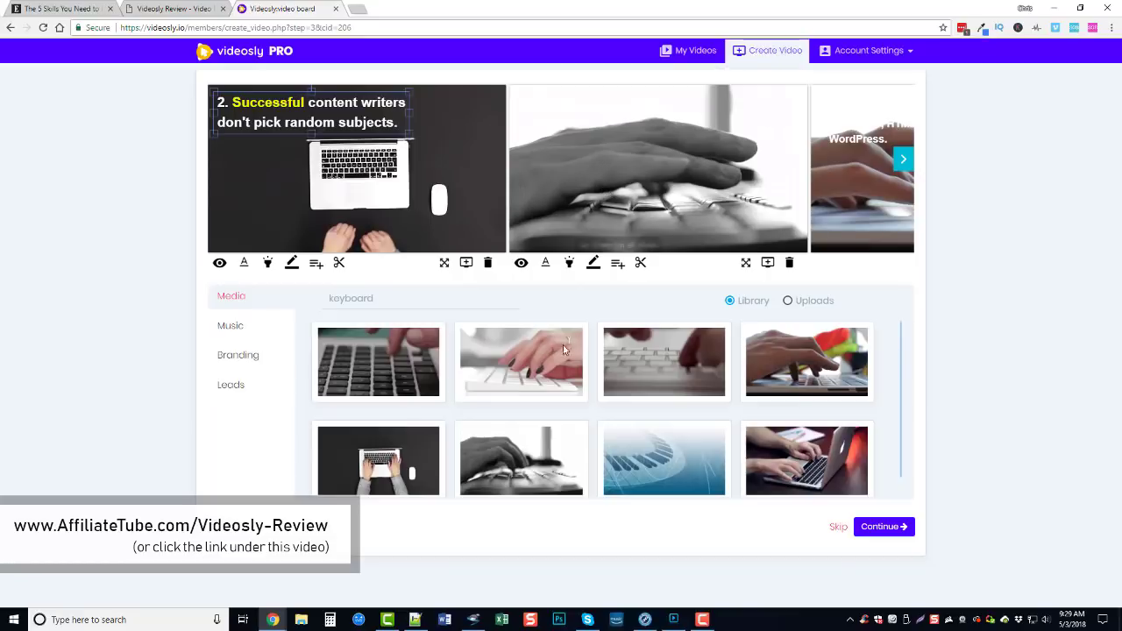
left_click(466, 263)
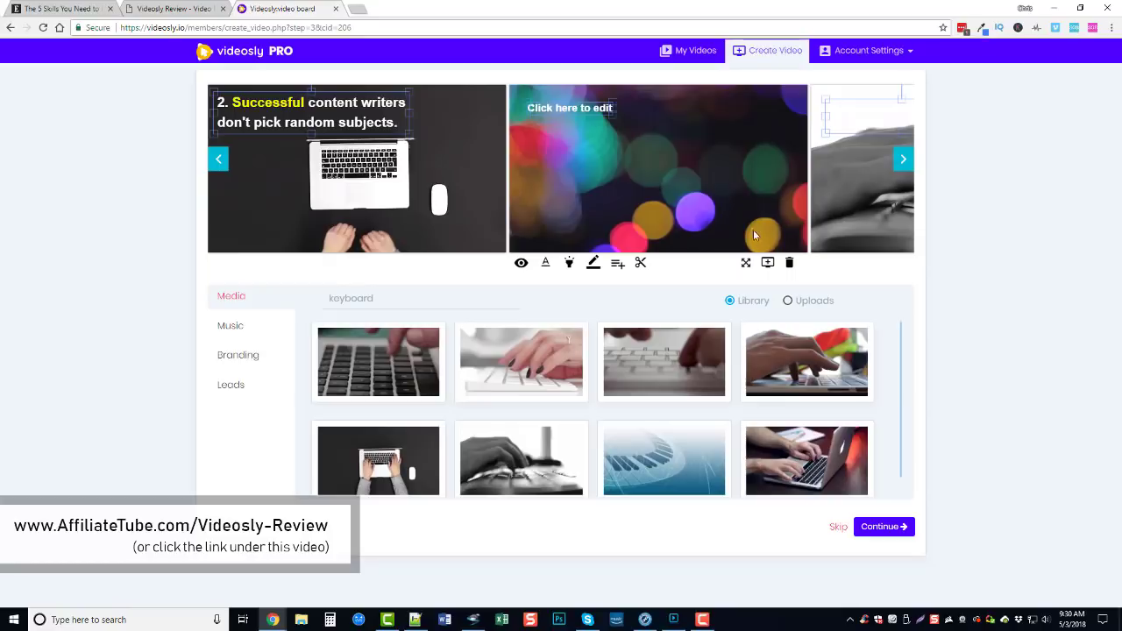
left_click(789, 263)
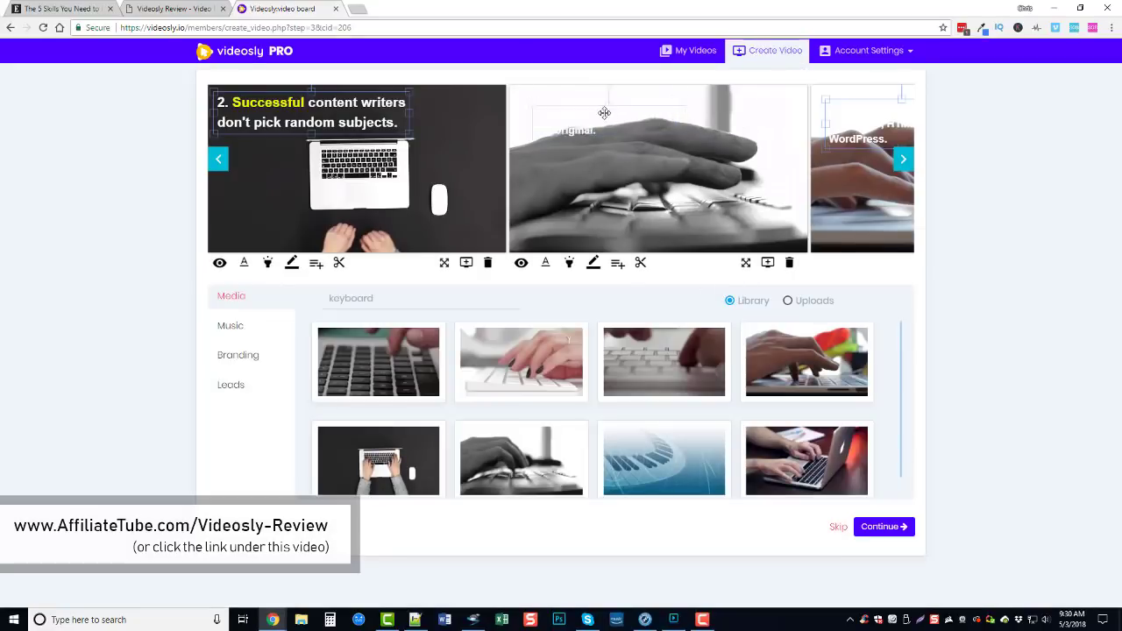
Set the font colour of slide 3's caption to black (#000000) and move the caption up over the white area
left_click(545, 264)
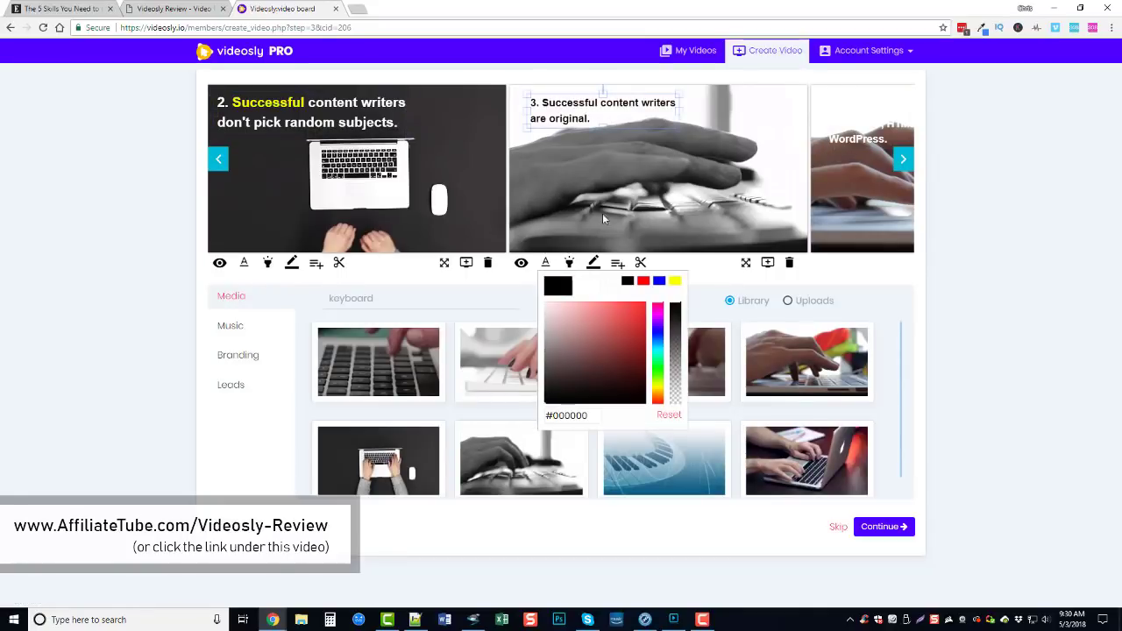
Enlarge slide 1's caption and give its text a semi-transparent black background (#000000)
left_click(221, 162)
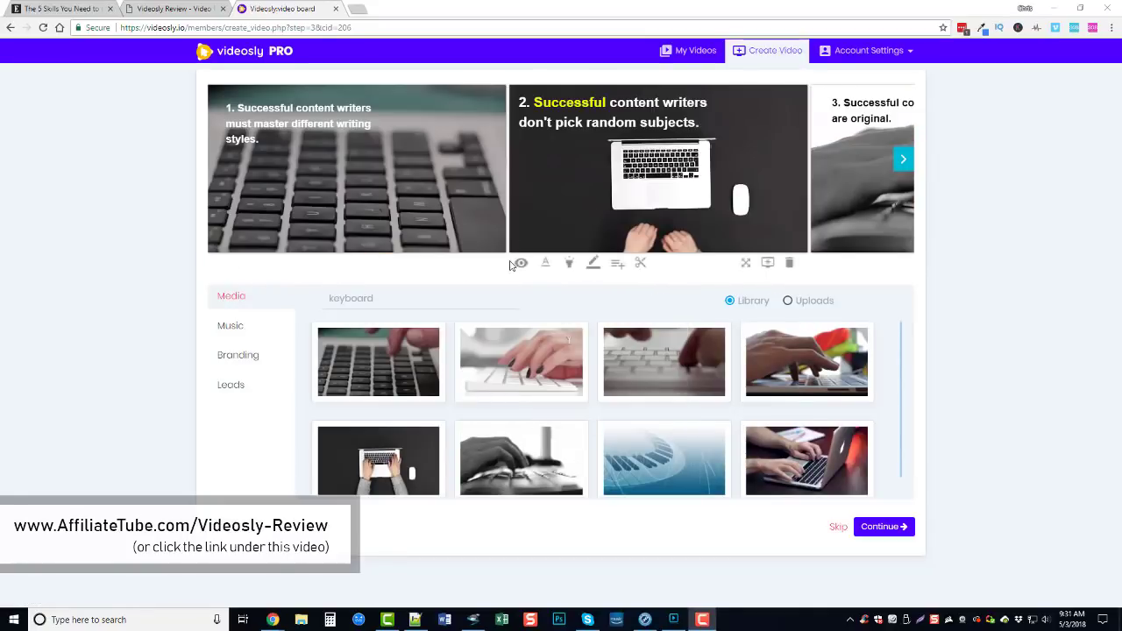
left_click_drag(324, 125, 420, 163)
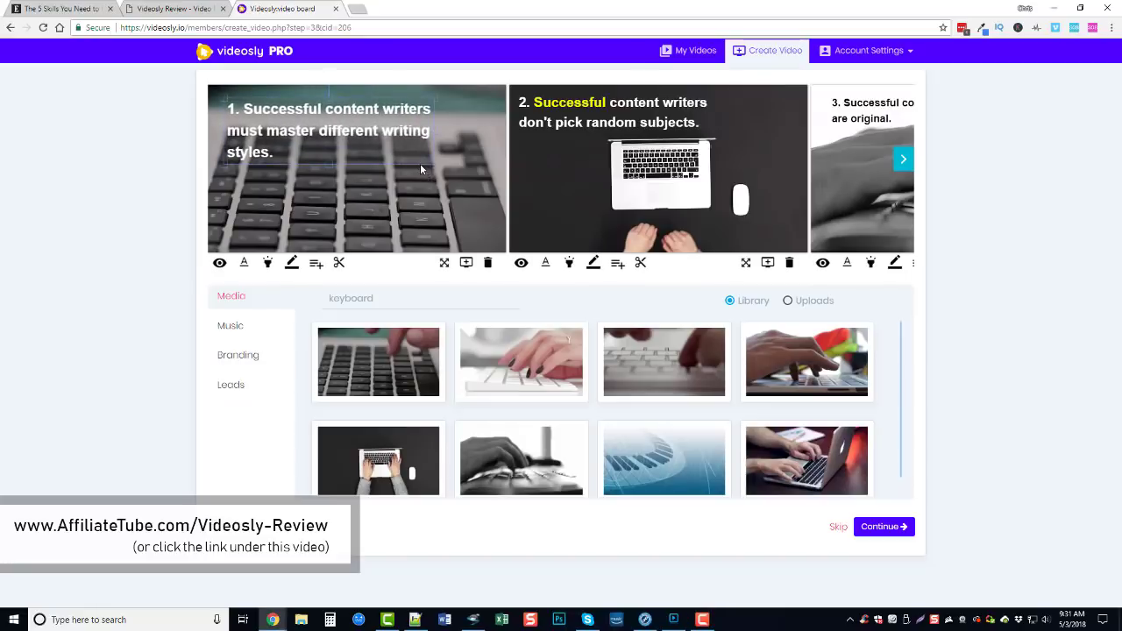
left_click(291, 263)
left_click(318, 378)
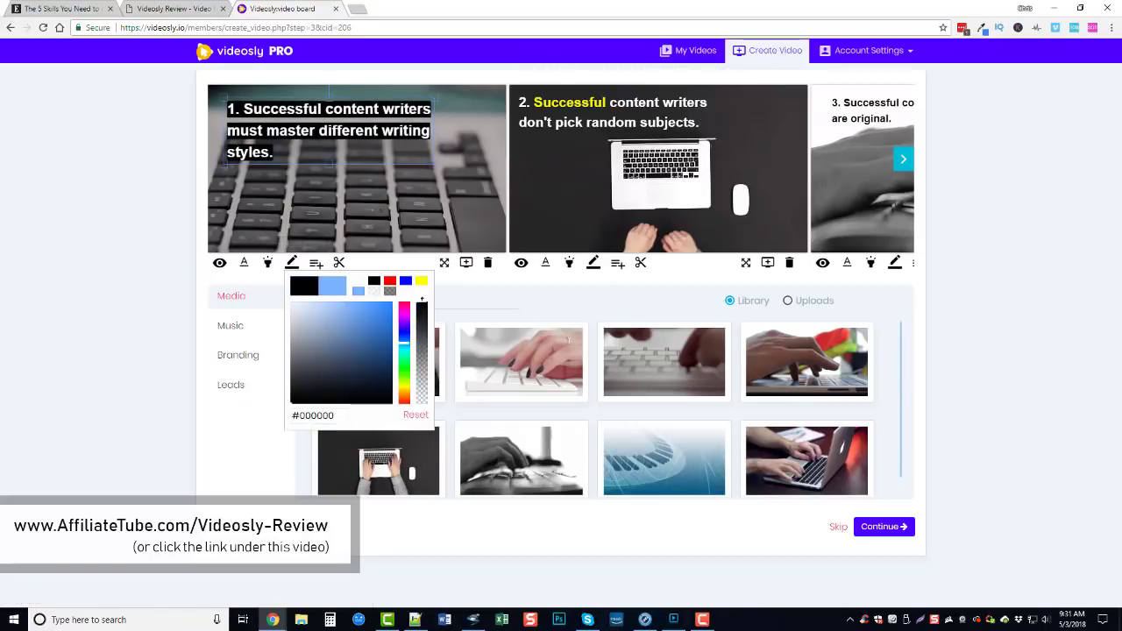
left_click_drag(422, 299, 421, 355)
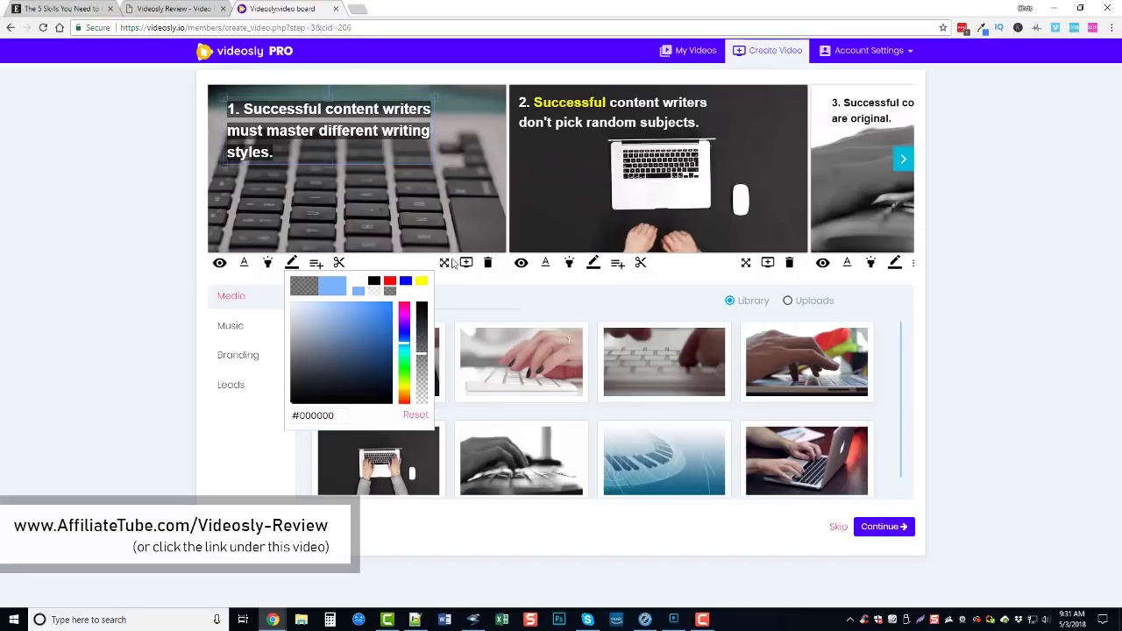
left_click(281, 193)
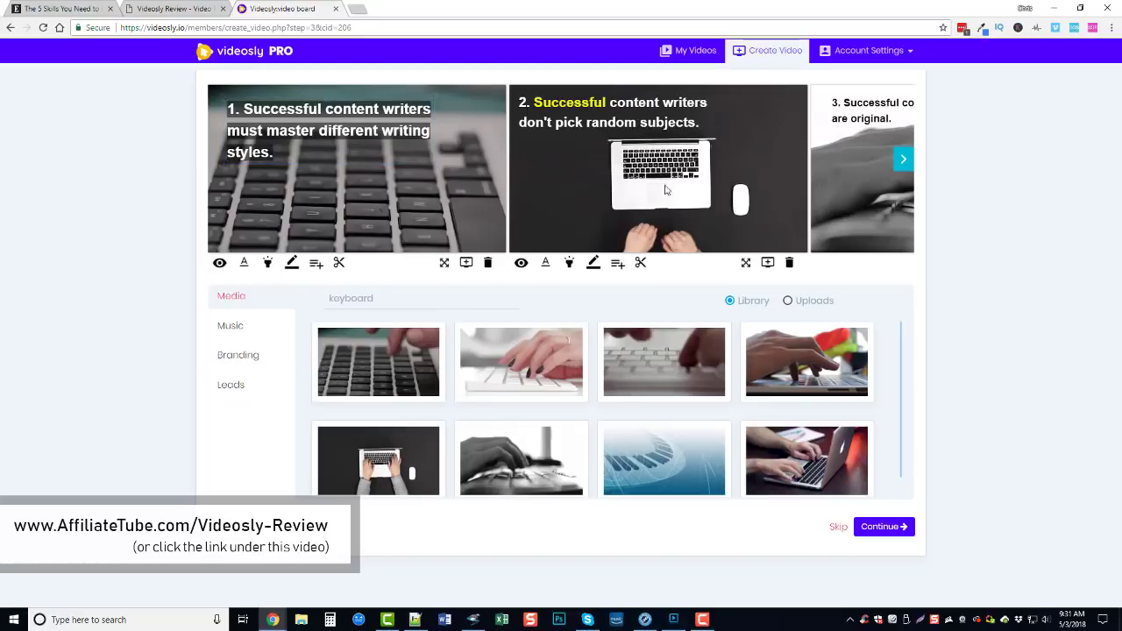
Set the font colour of slide 4's caption to near-black #131313 and enlarge the caption
left_click(903, 162)
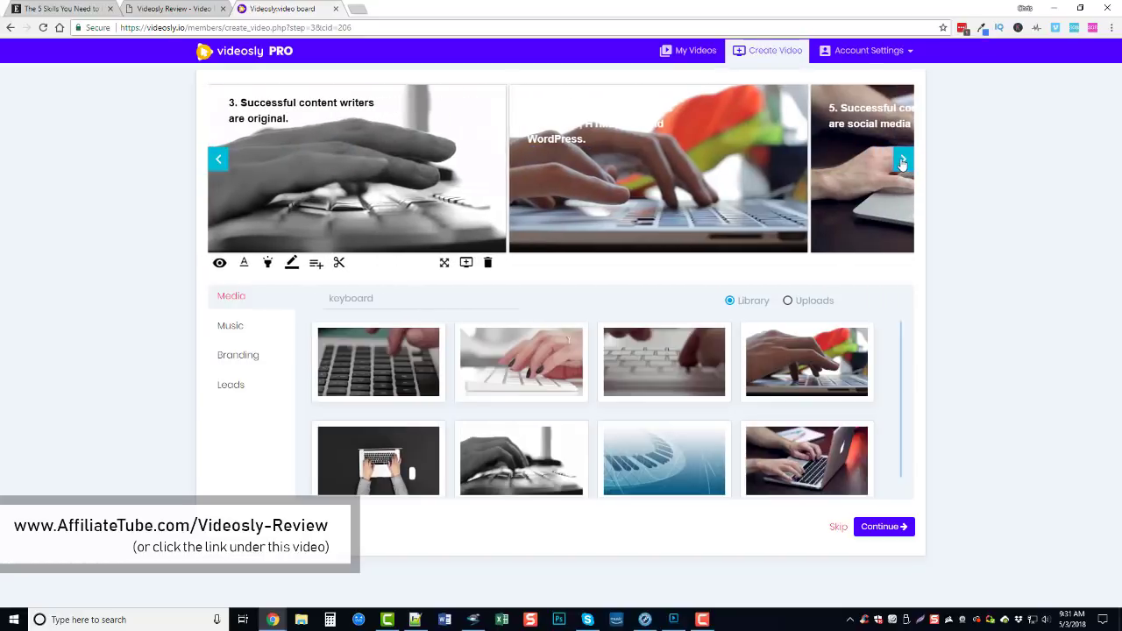
left_click(608, 108)
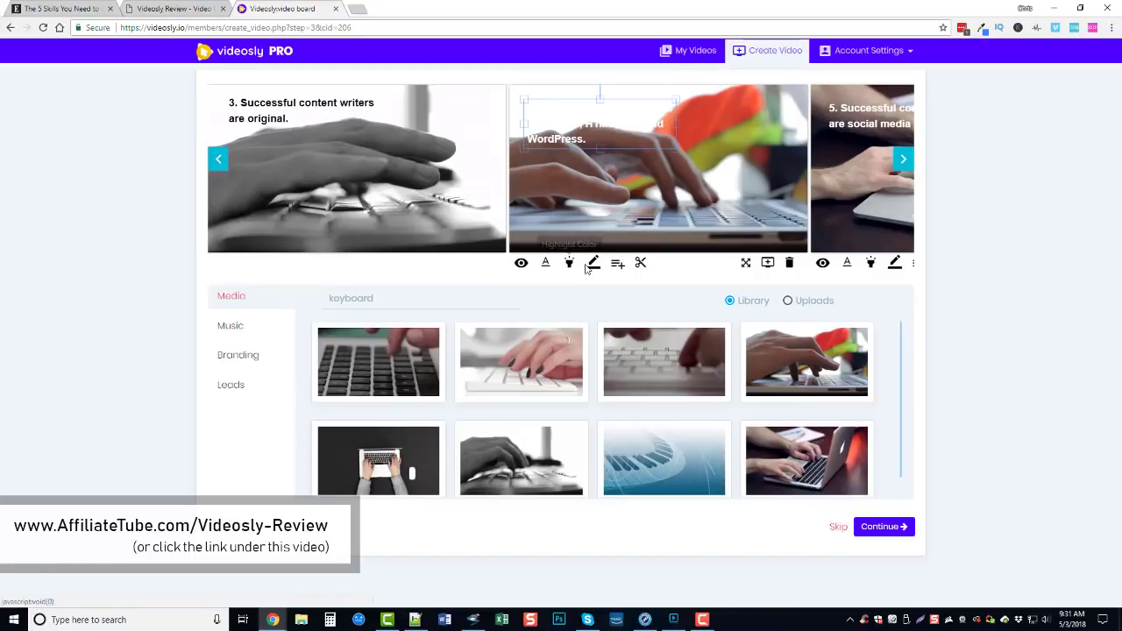
left_click(547, 266)
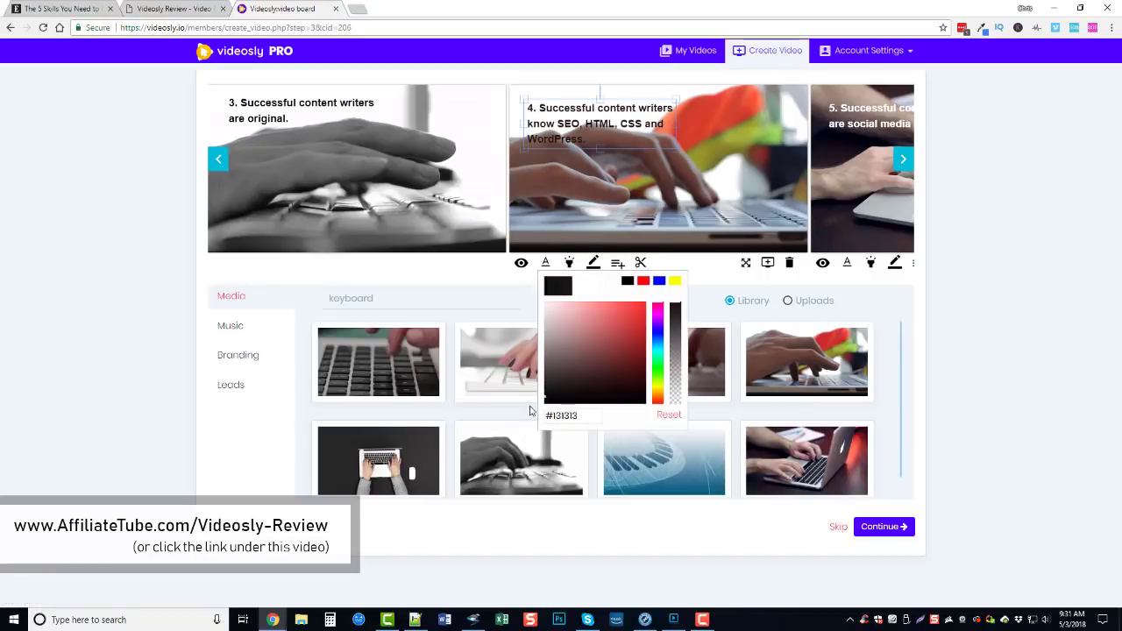
left_click(675, 145)
left_click_drag(677, 147, 726, 168)
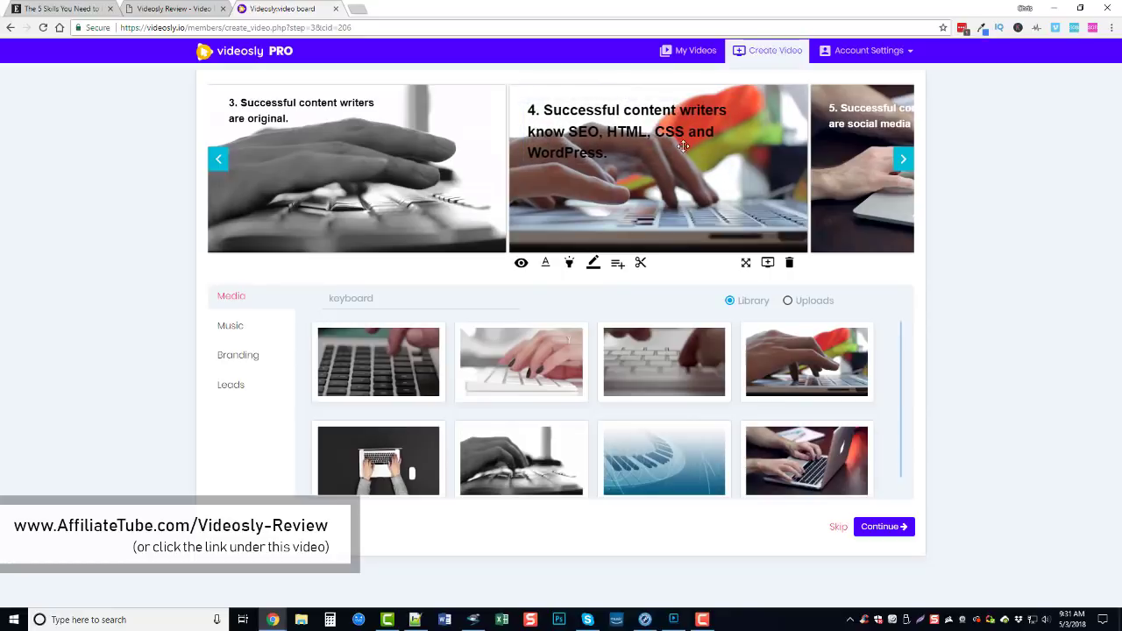
Set the font colour of slide 5's caption to black (#000000)
left_click(882, 178)
left_click(648, 263)
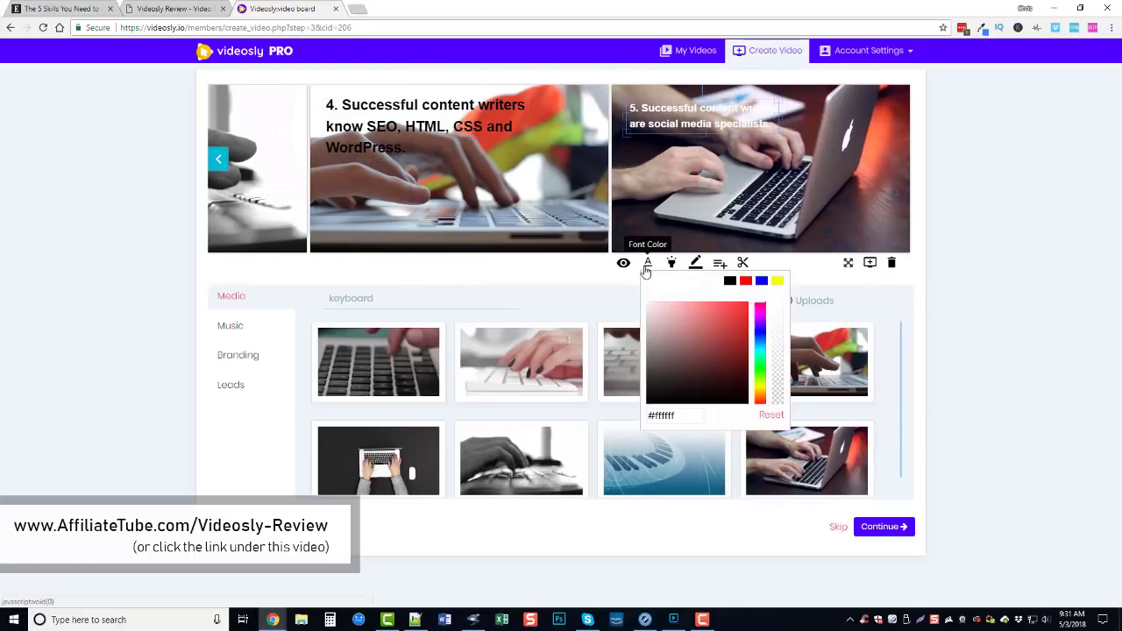
left_click(660, 375)
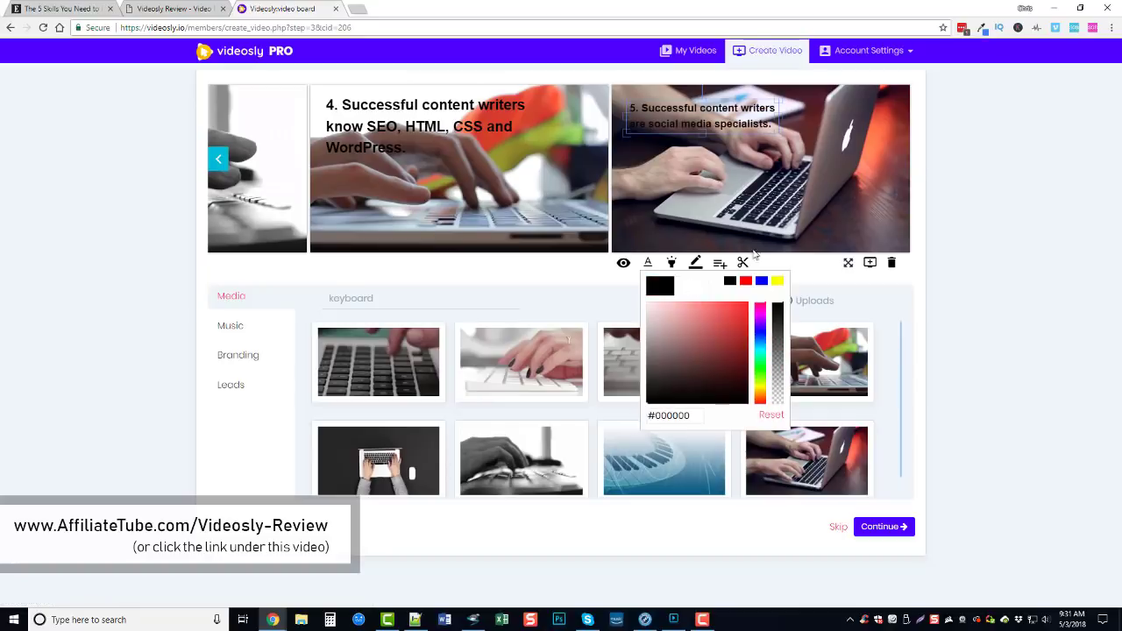
Give slide 5's caption a semi-transparent white text background (#ffffff) and enlarge the caption
left_click(674, 264)
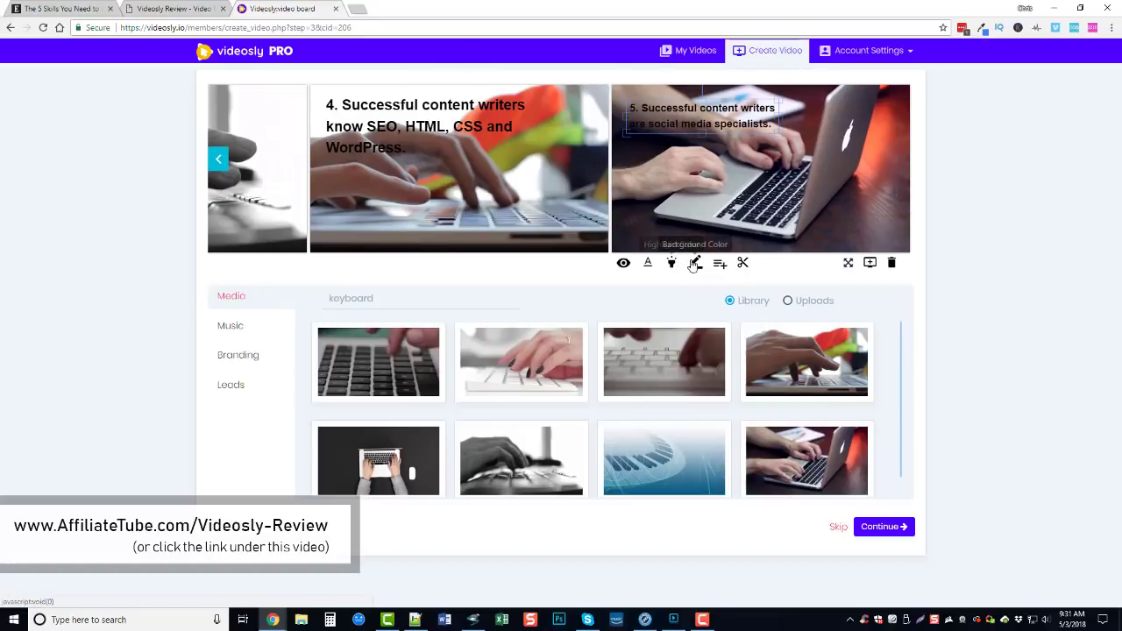
left_click(696, 263)
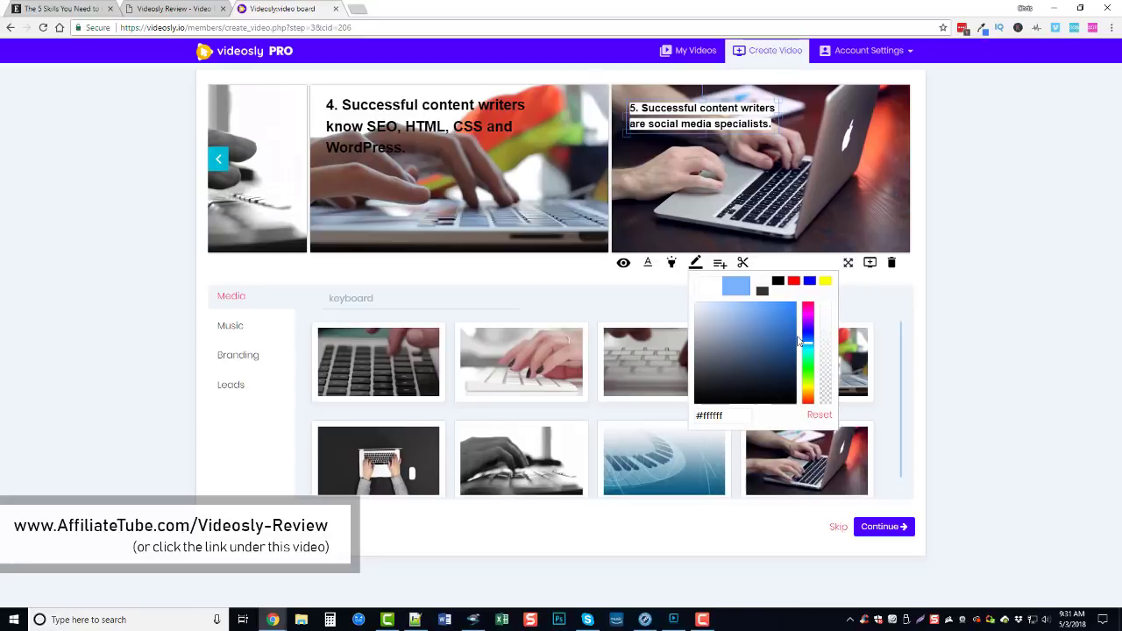
left_click_drag(827, 318, 825, 346)
left_click(799, 157)
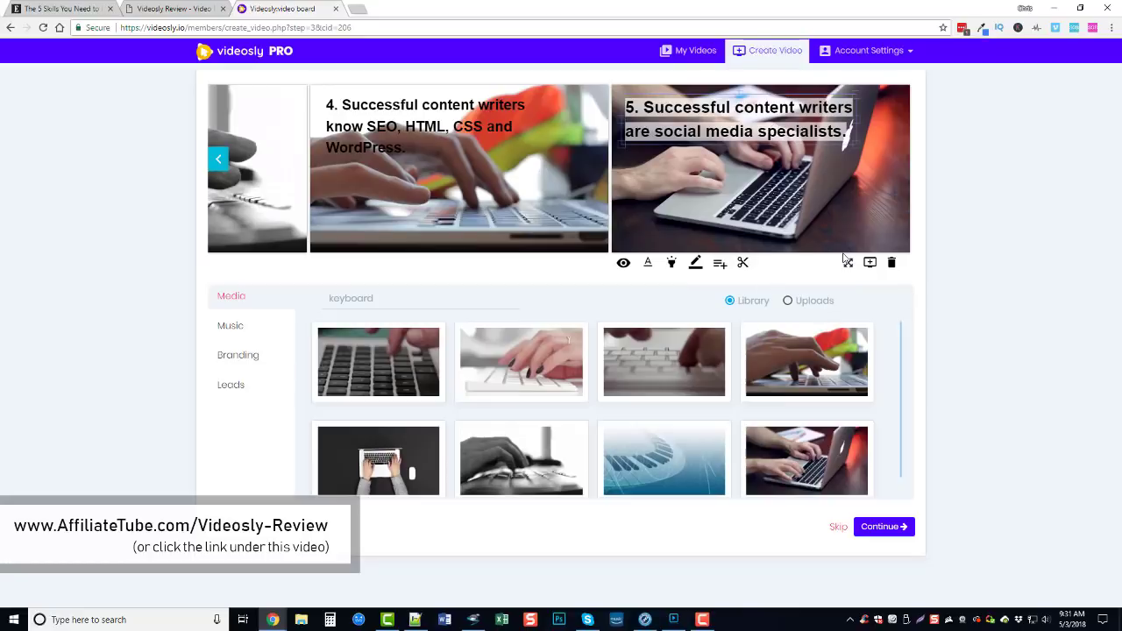
Enlarge slide 3's caption so its first line spans most of the slide's width
mouse_move(429, 266)
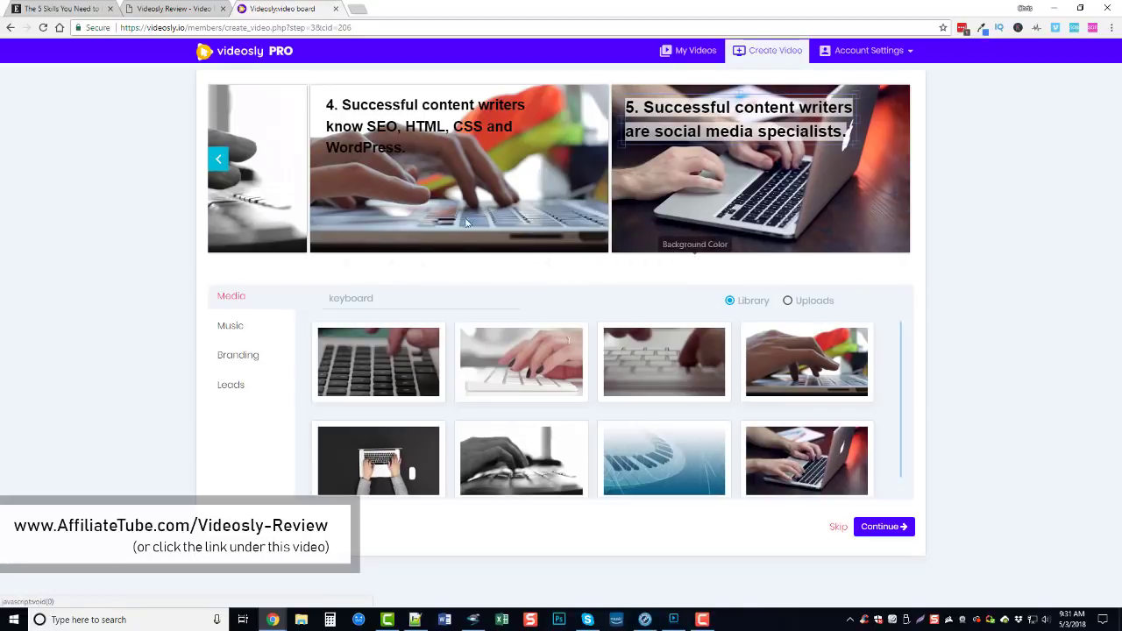
left_click(219, 159)
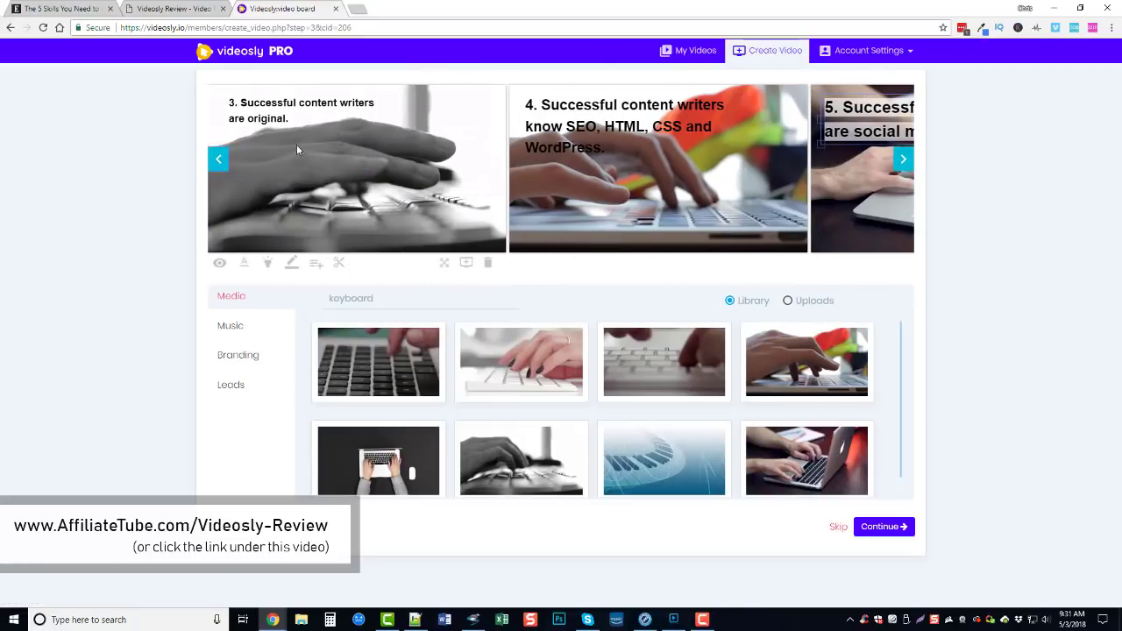
left_click(294, 114)
left_click_drag(380, 129, 469, 145)
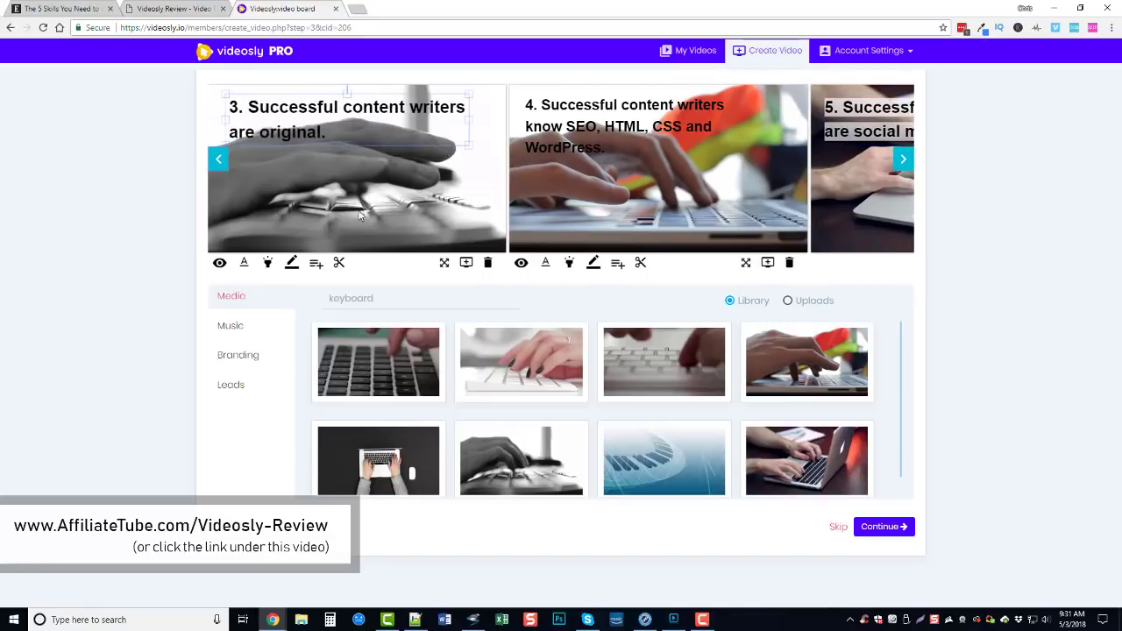
Preview the Music 9 track from the music library and select it as the video's background music
left_click(232, 325)
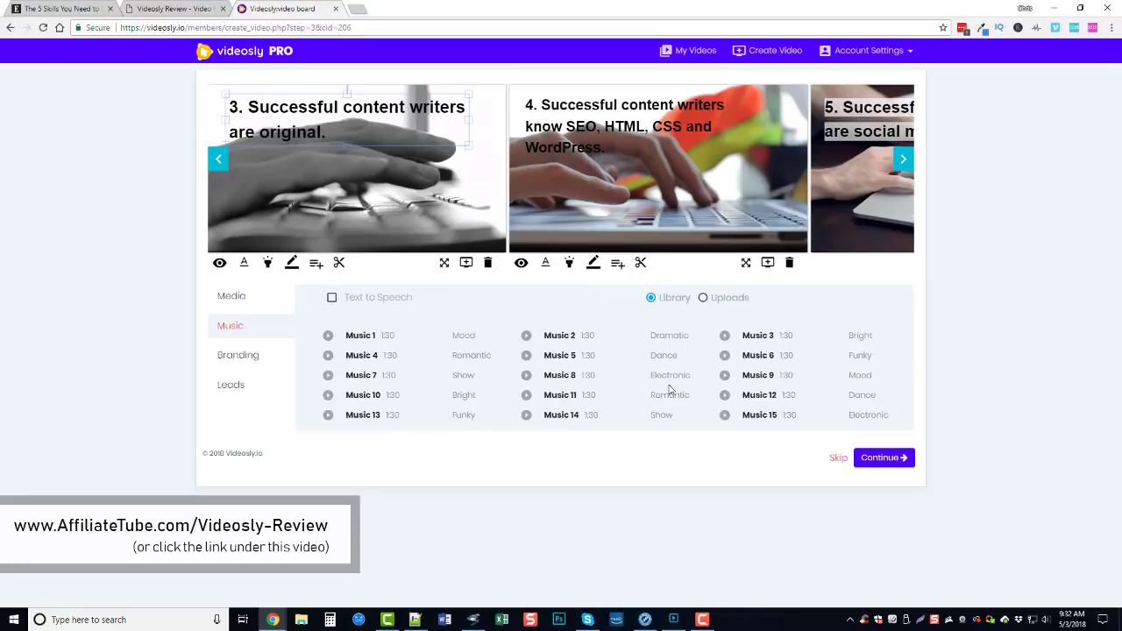
left_click(725, 376)
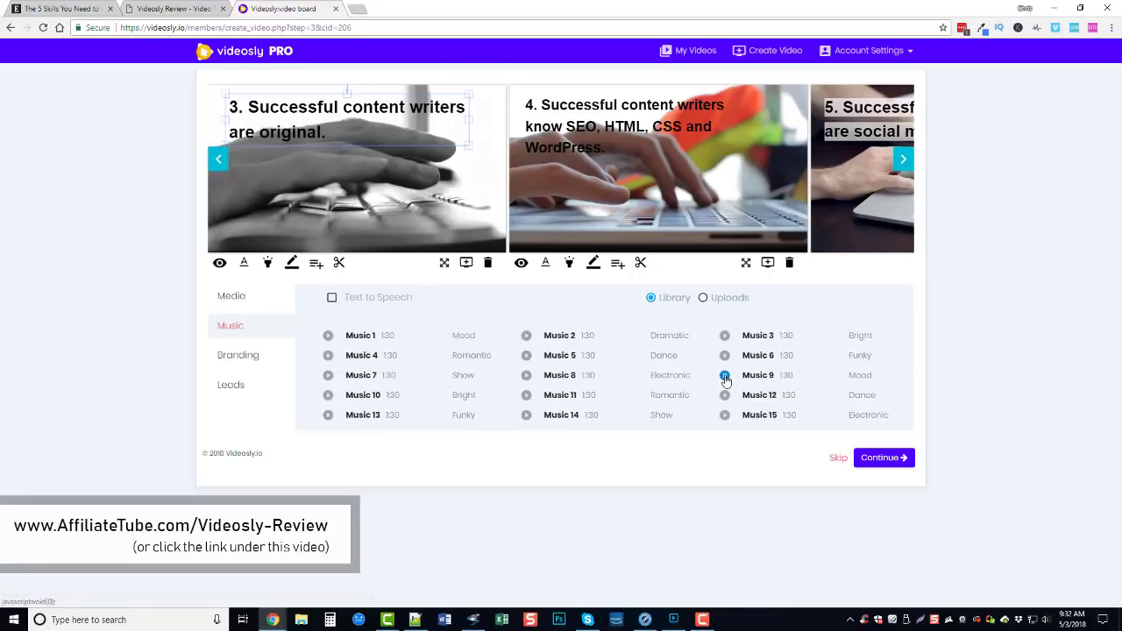
left_click(726, 378)
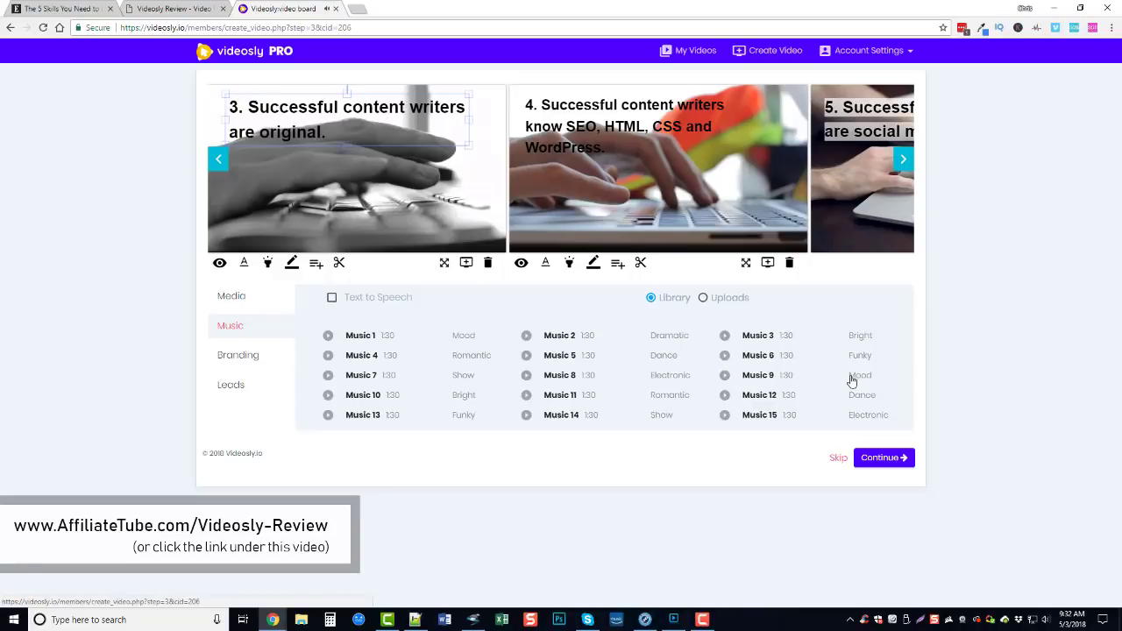
left_click(763, 380)
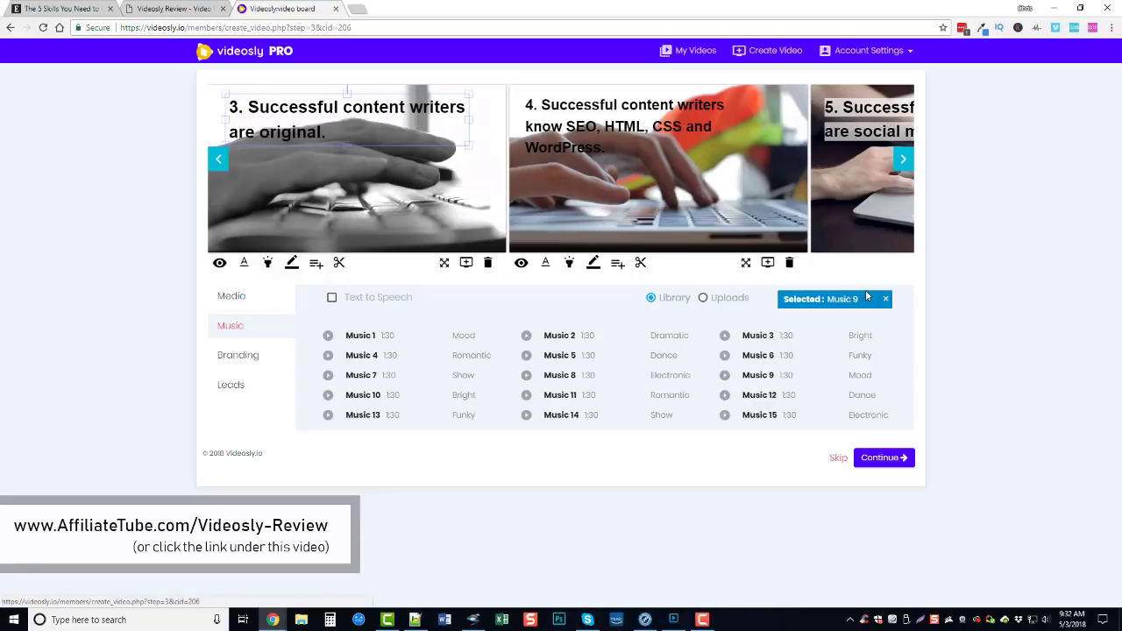
Check the image requirements for the branding watermark, last scene and credits scene, and try enabling the credits scene before disabling it again
left_click(265, 360)
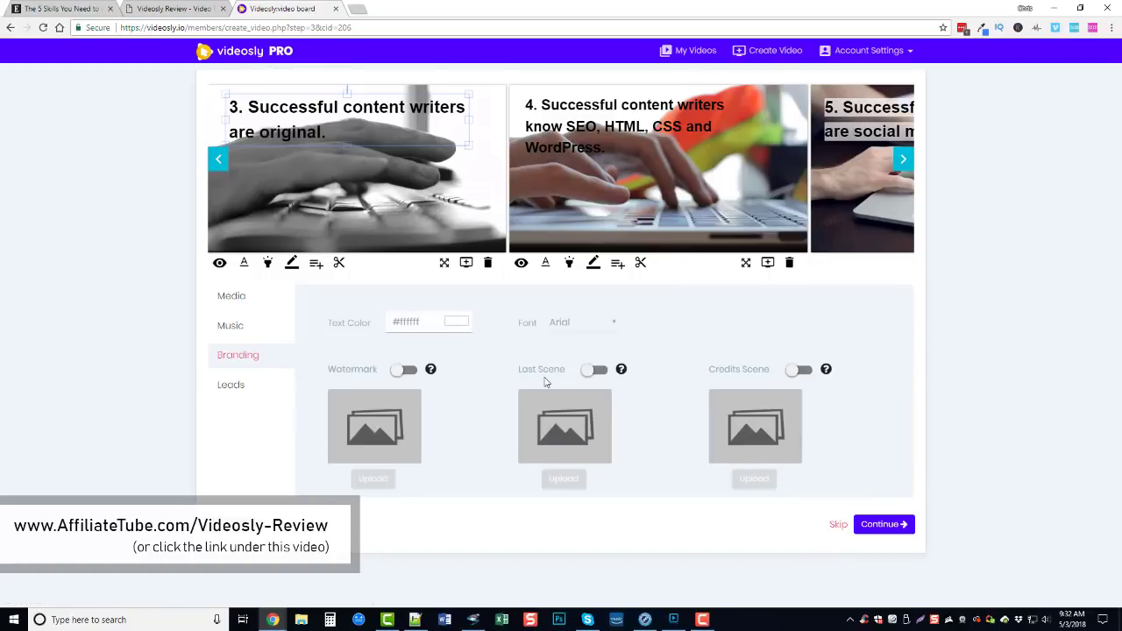
mouse_move(431, 371)
mouse_move(621, 372)
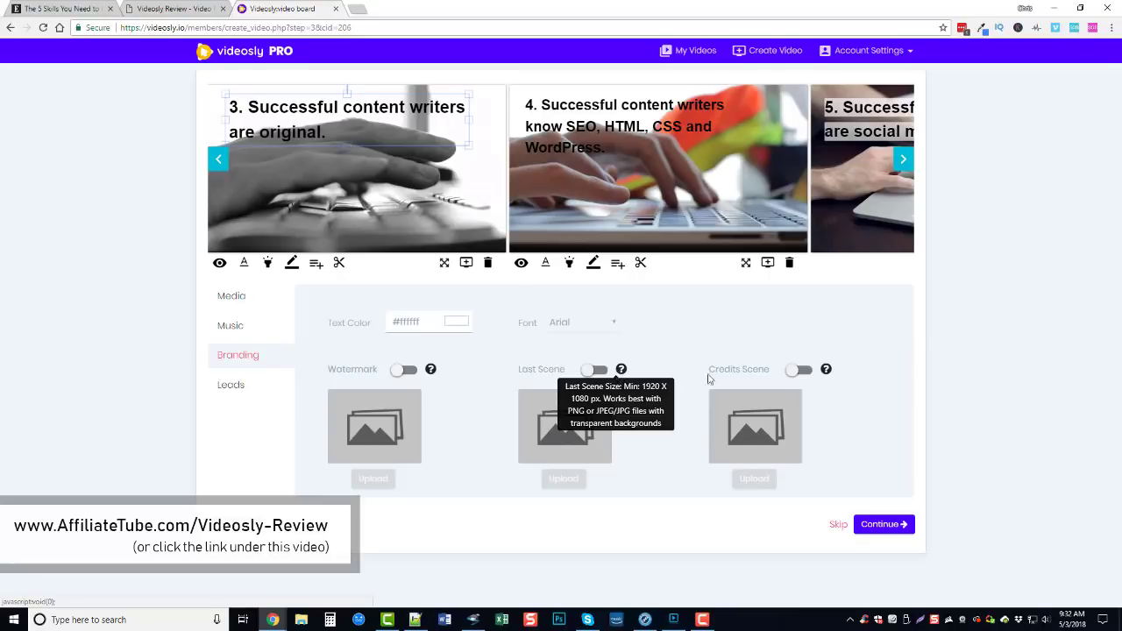
mouse_move(826, 373)
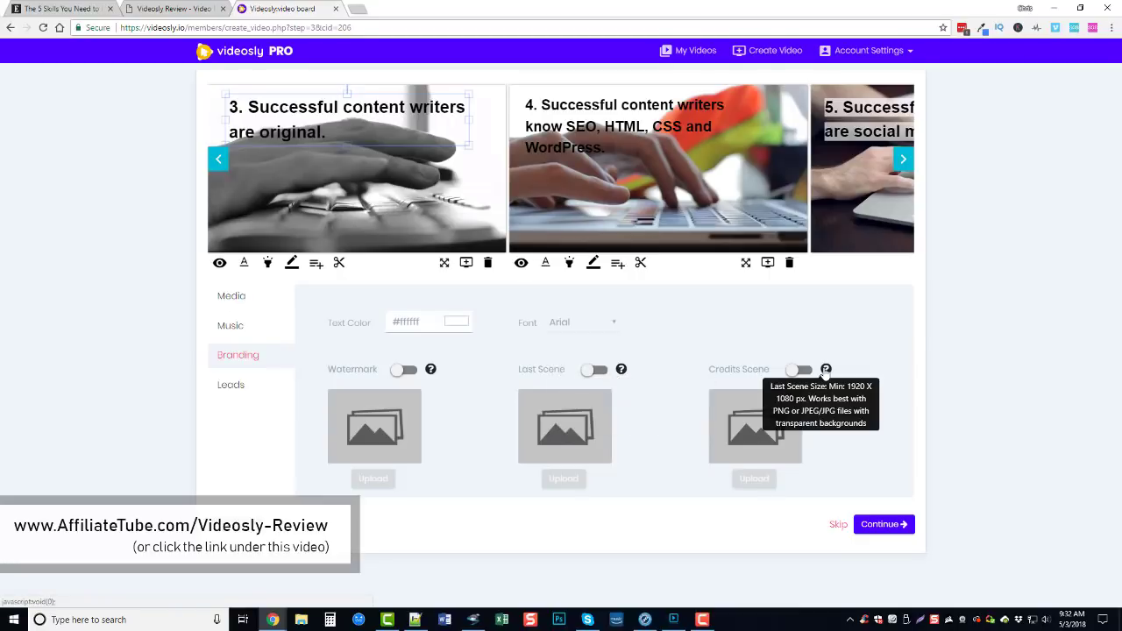
left_click(798, 370)
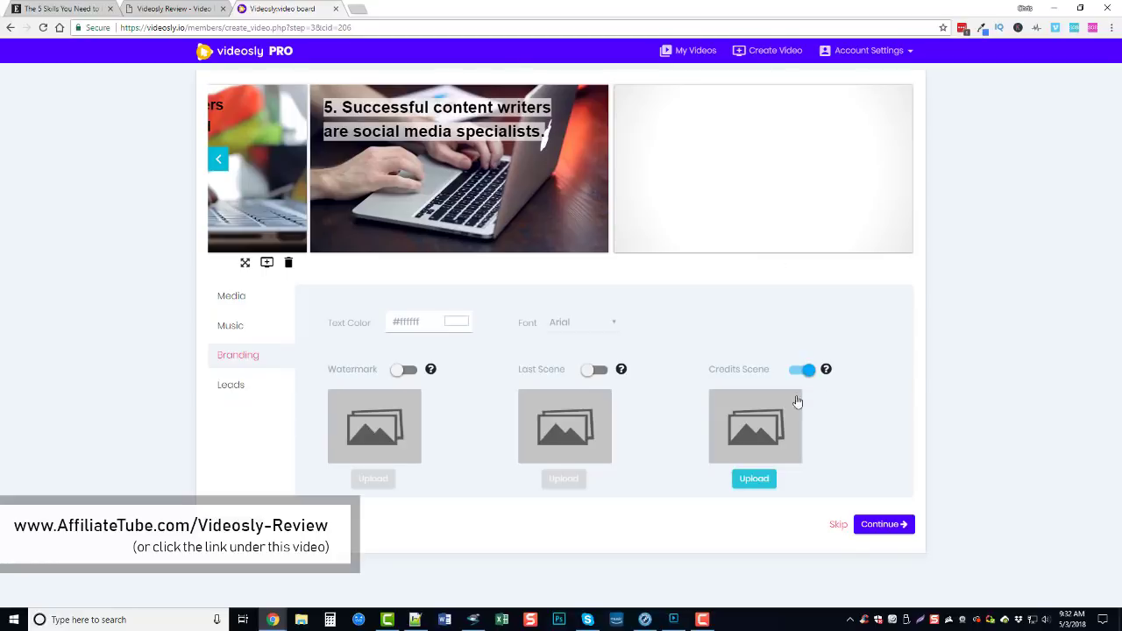
left_click(810, 370)
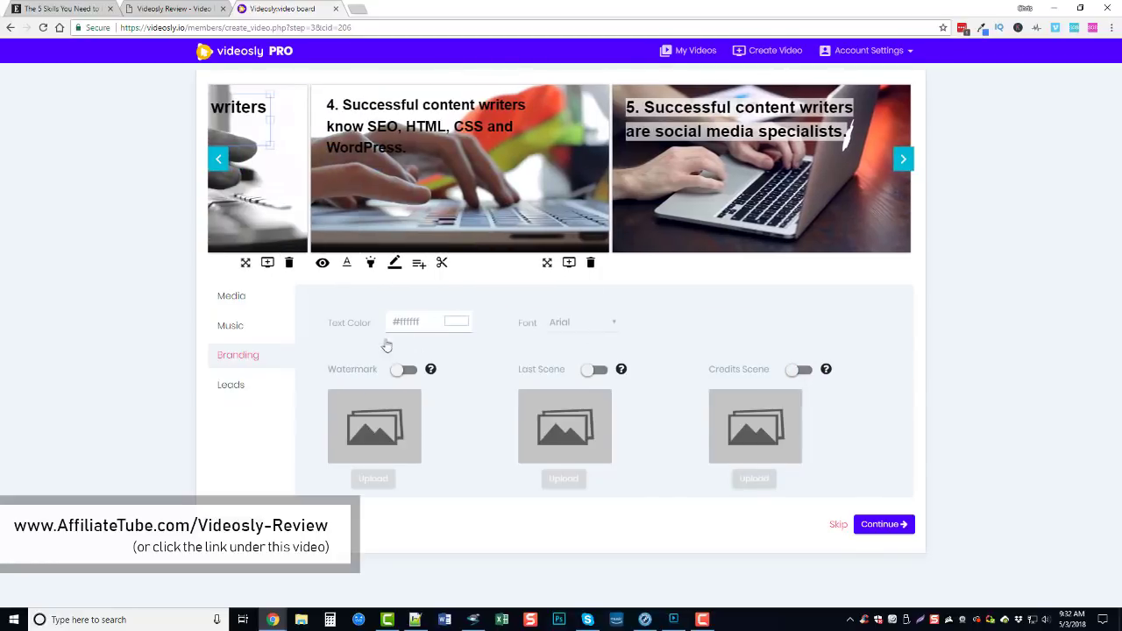
Examine the lead capture settings, from form timing and headline to the button action, optin form and autoresponder options
left_click(246, 387)
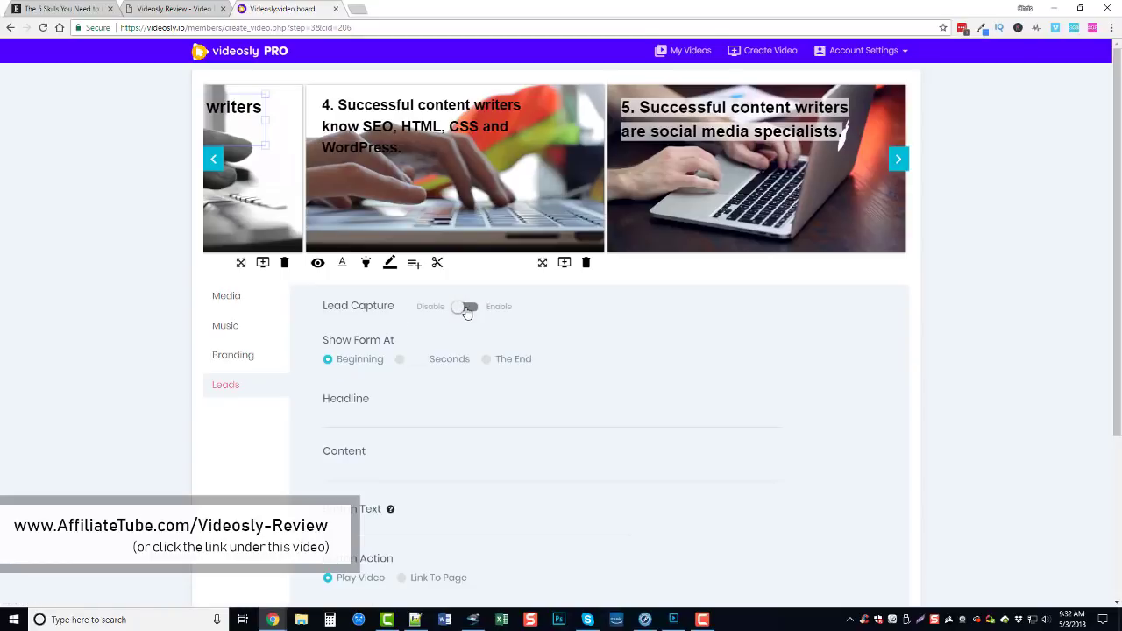
scroll(431, 399, "down", 2)
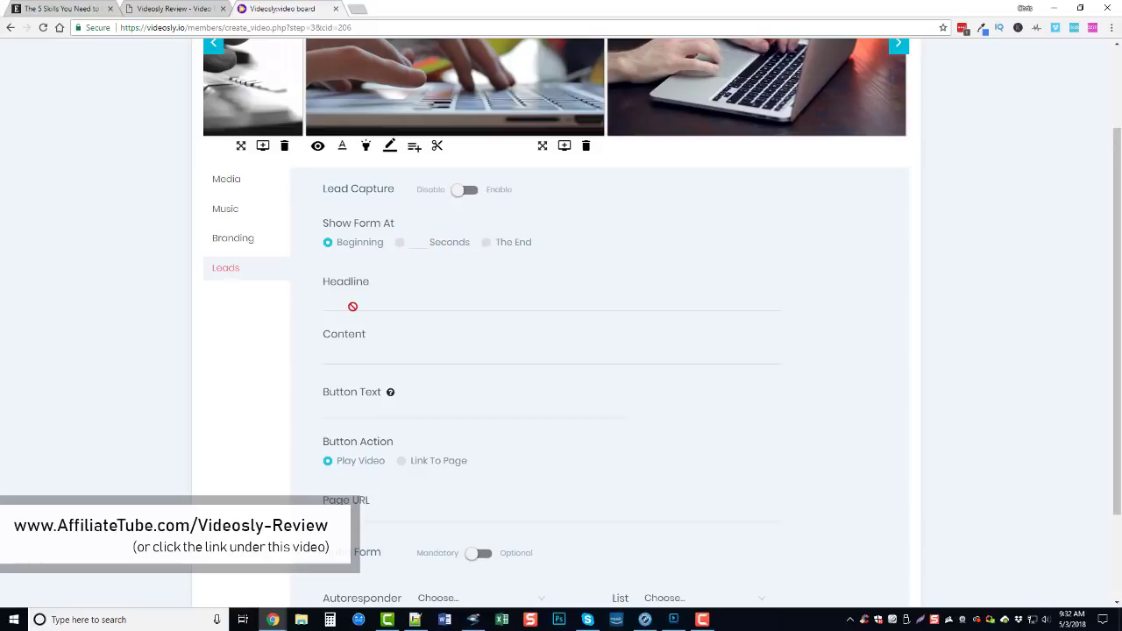
scroll(433, 435, "down", 1)
scroll(433, 435, "down", 1)
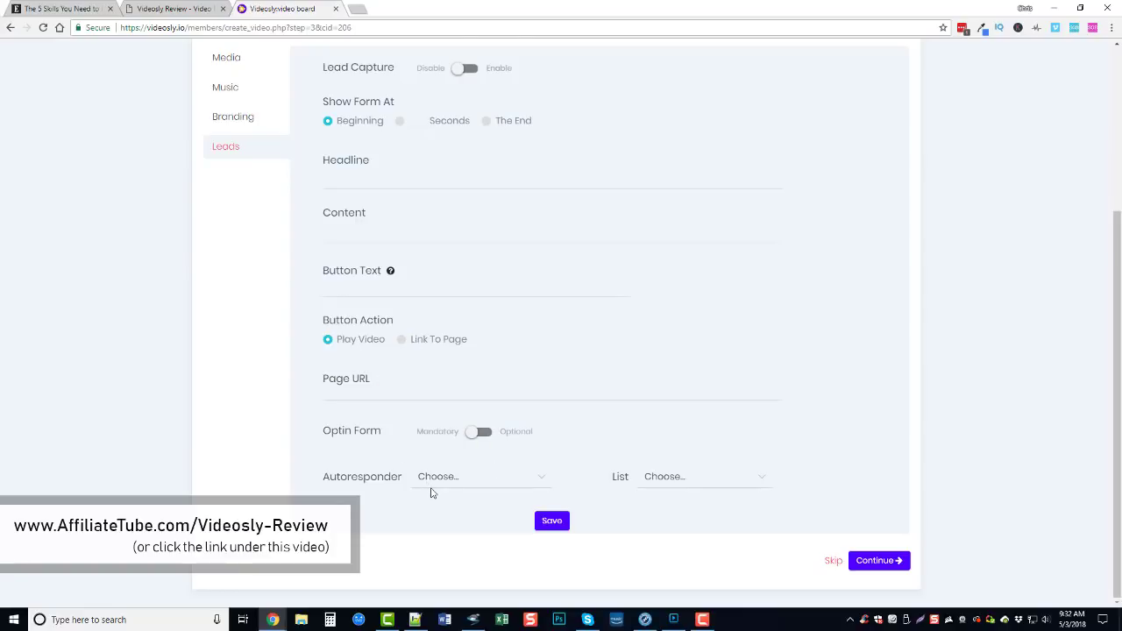
scroll(431, 493, "up", 3)
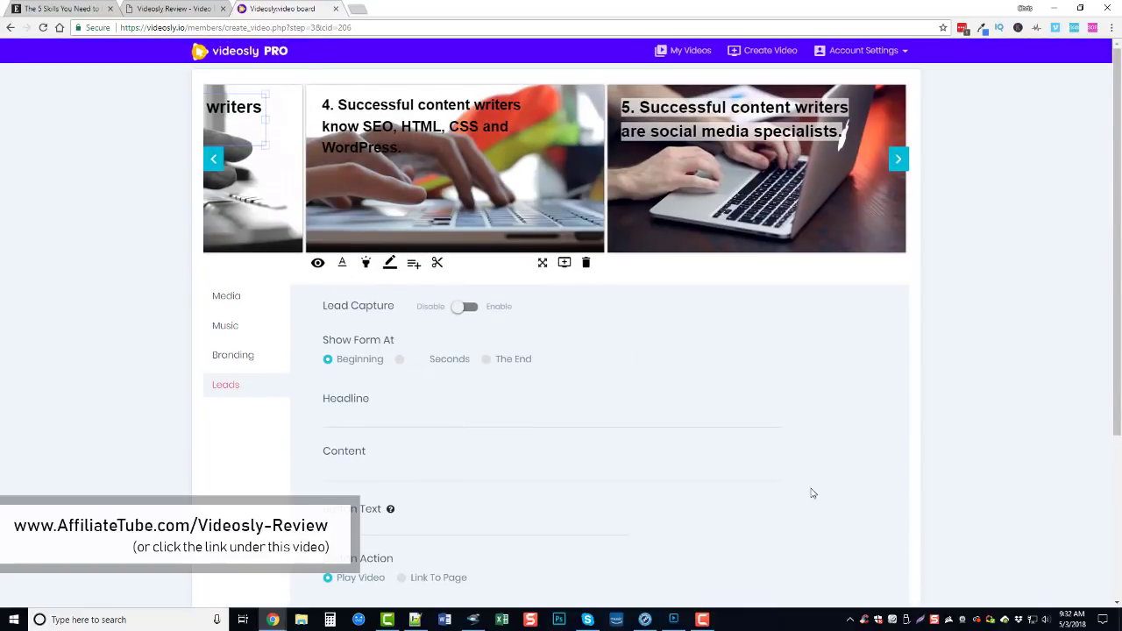
Leave lead capture disabled and continue to the video's publishing options
scroll(812, 496, "down", 2)
scroll(739, 586, "down", 1)
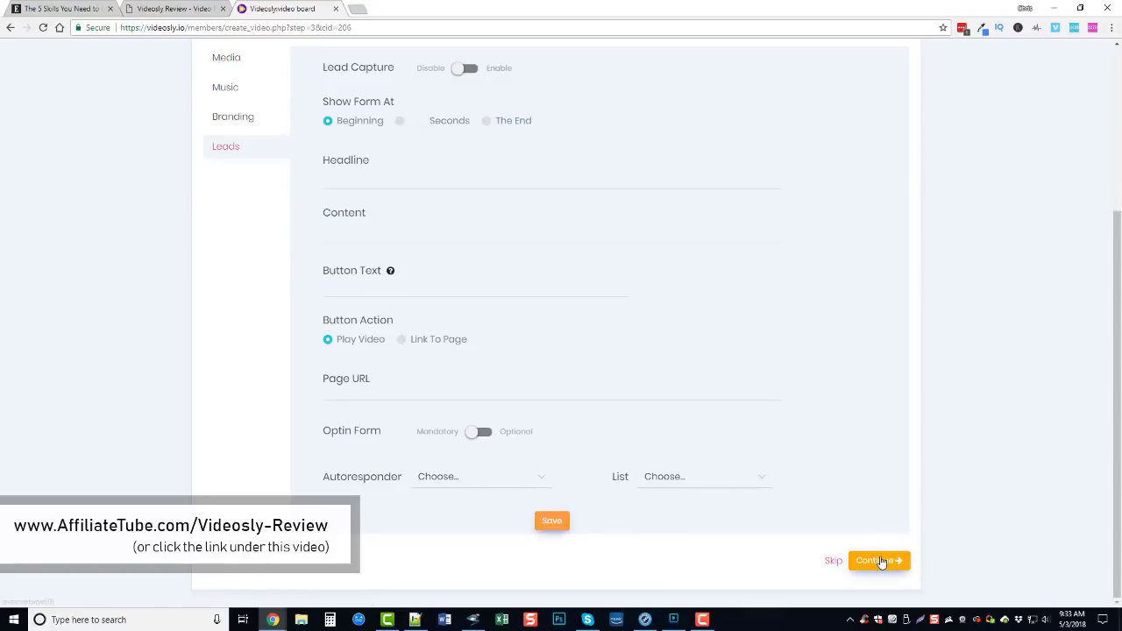
left_click(882, 562)
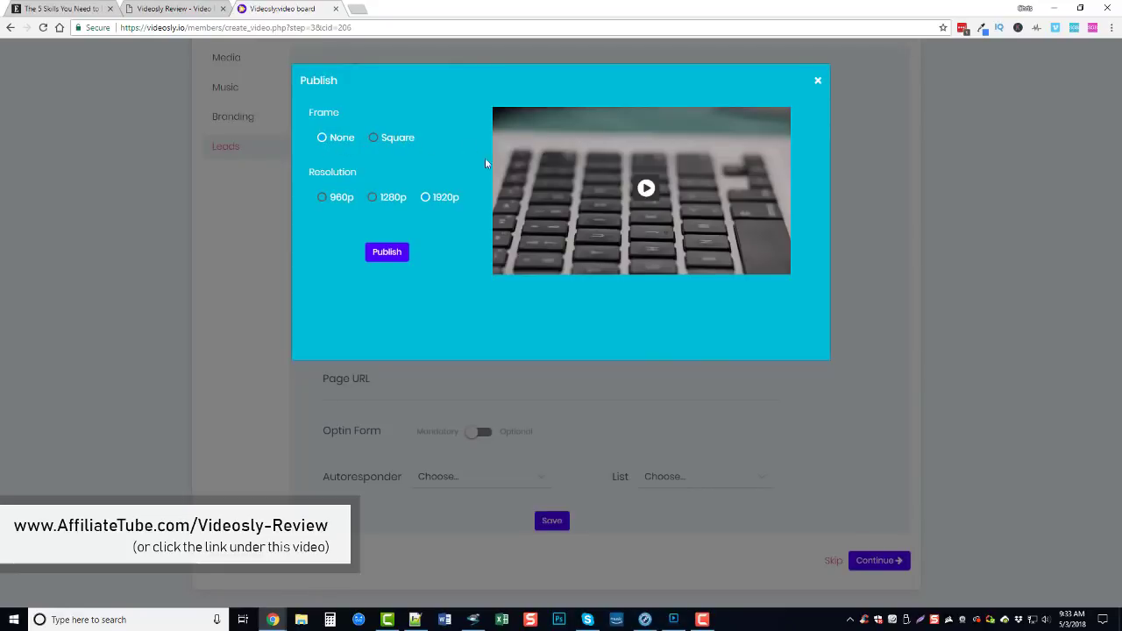
Try the Square frame and select its upper placeholder text, returning the frame setting to None
left_click(375, 140)
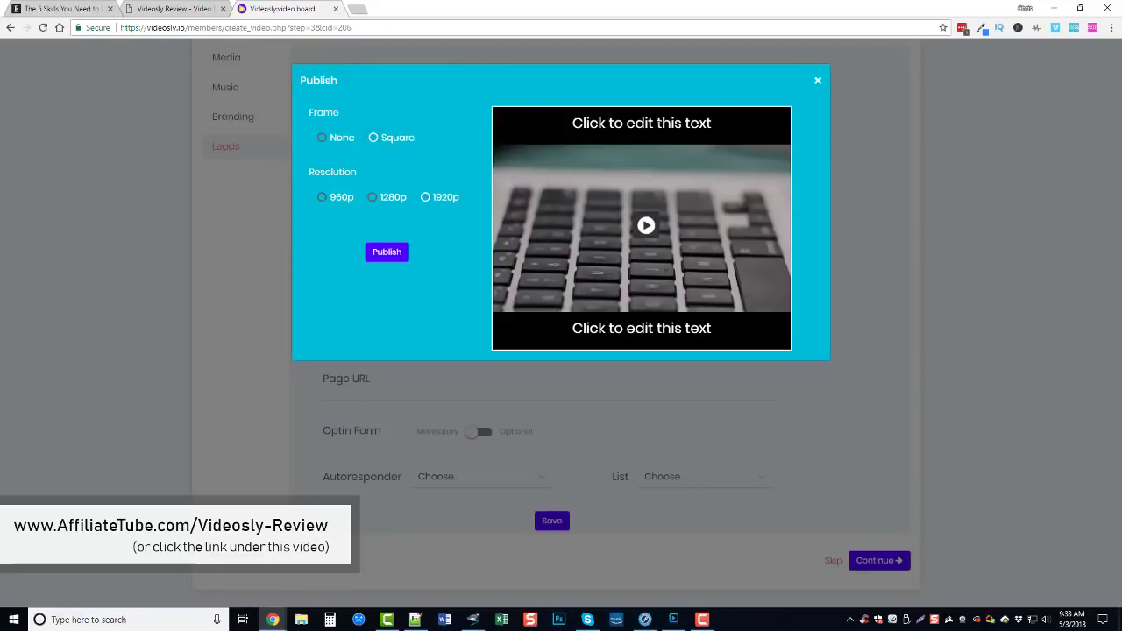
left_click_drag(712, 123, 572, 124)
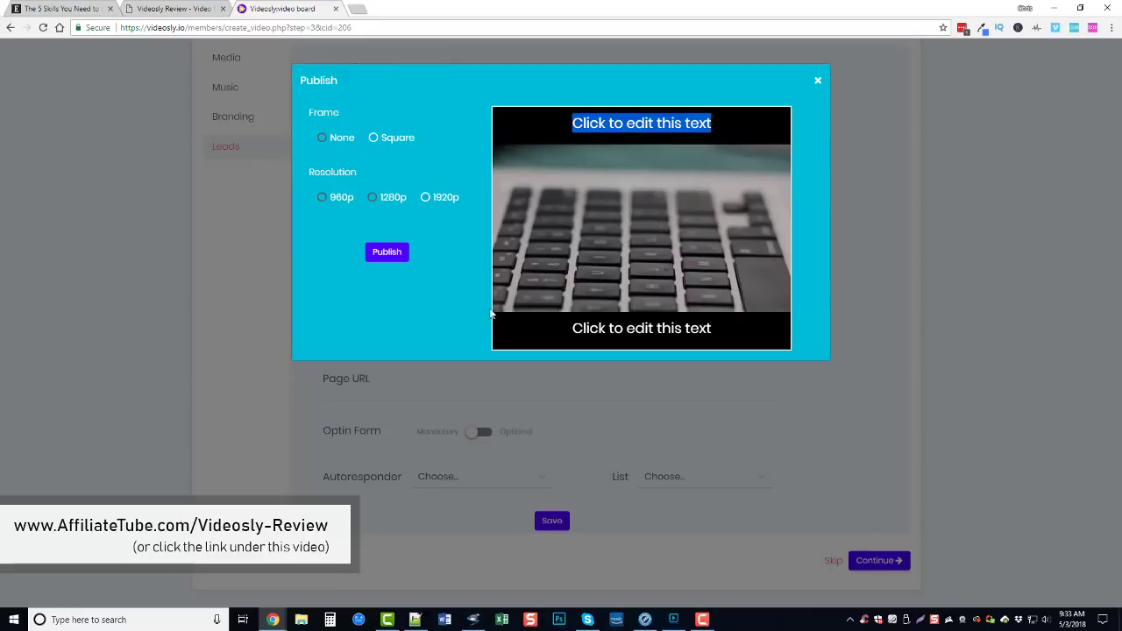
left_click(323, 140)
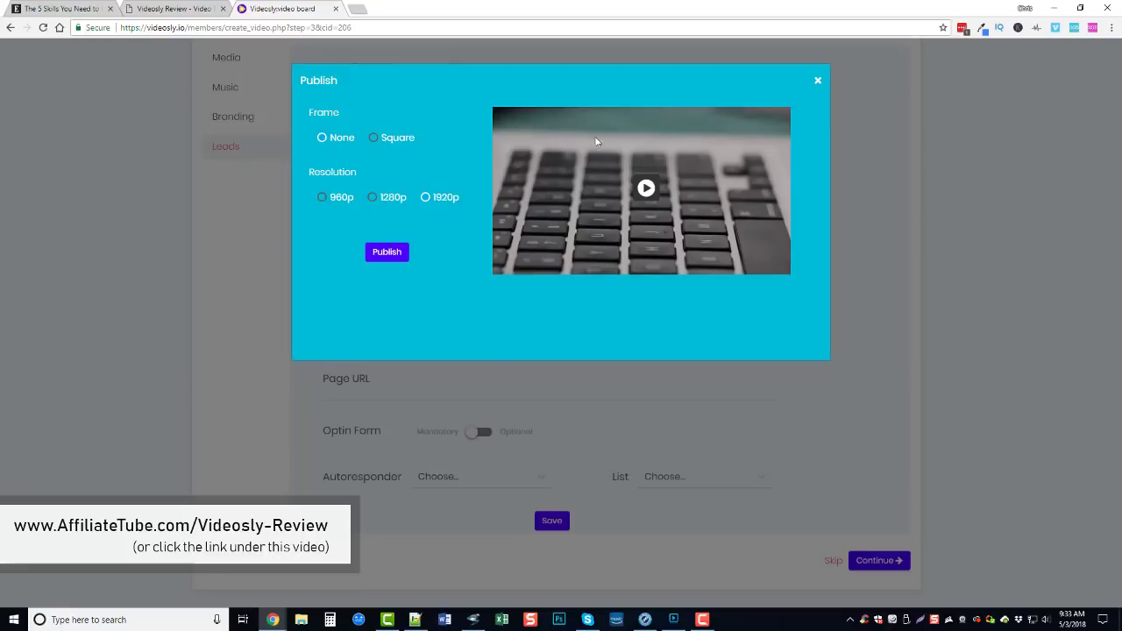
Set the resolution to 1280p and publish the video
left_click(372, 200)
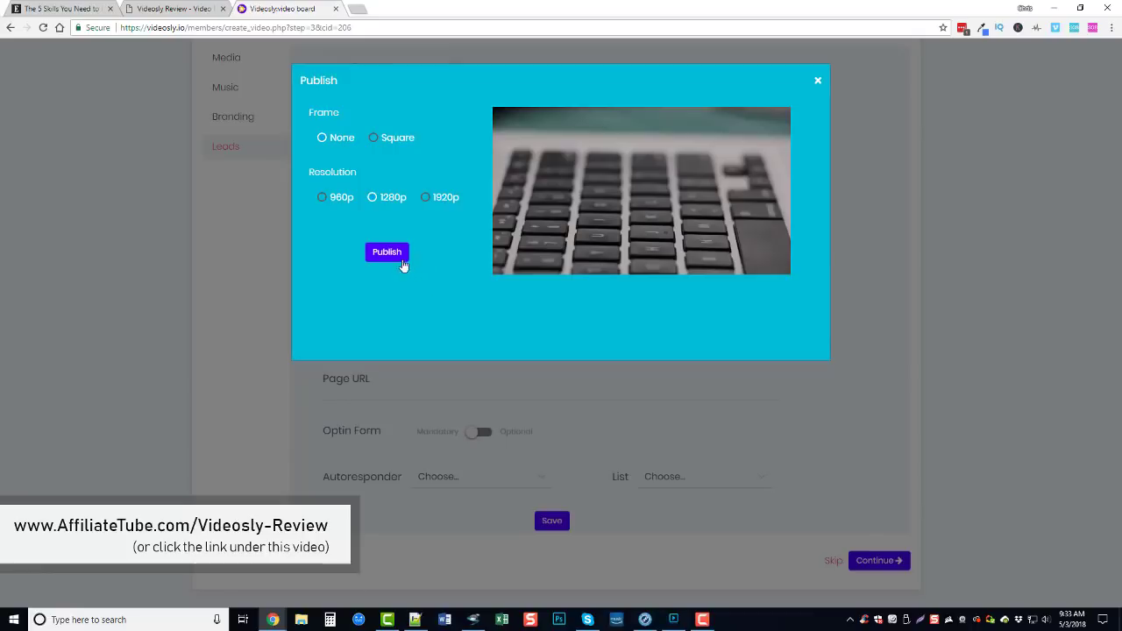
left_click(399, 257)
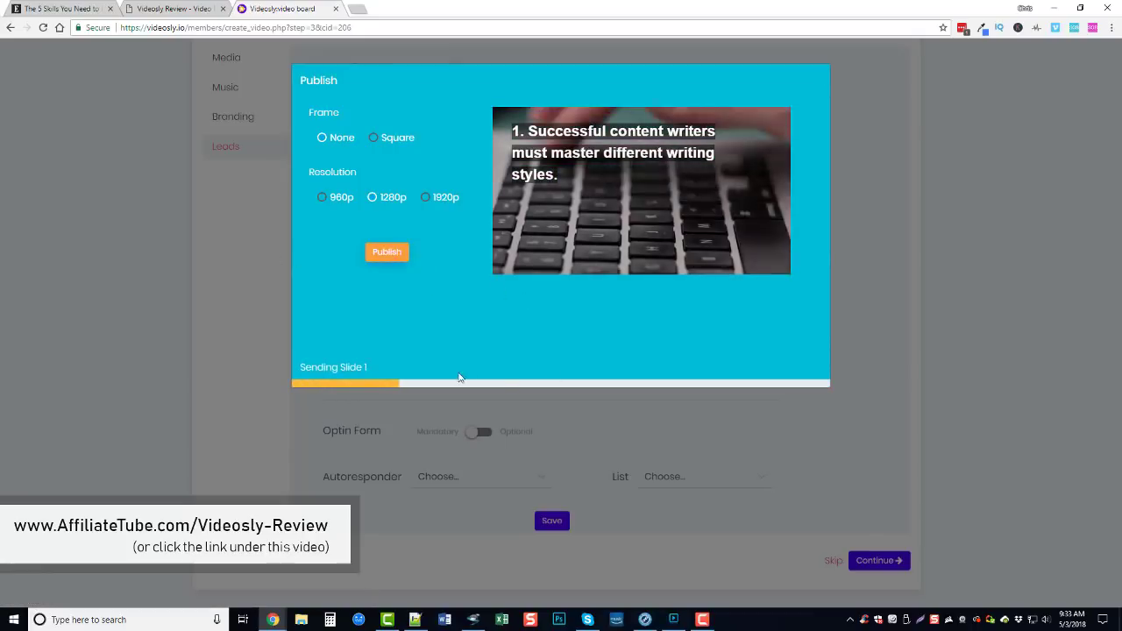